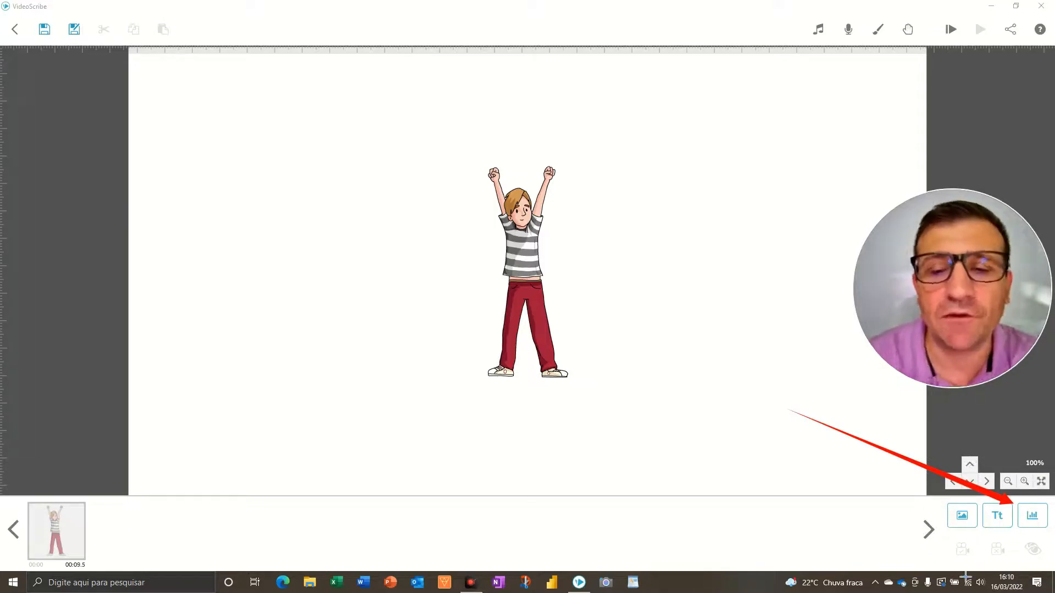
Open the Add Chart dialog on the blank canvas
click(950, 30)
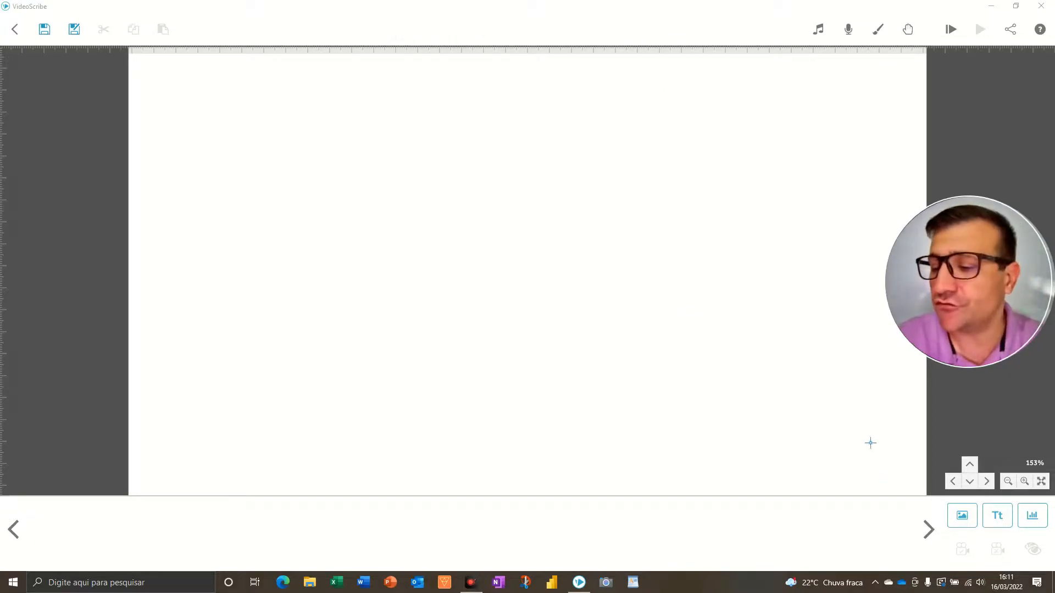
mouse_move(864, 383)
mouse_down()
mouse_move(905, 433)
mouse_move(1024, 507)
mouse_up()
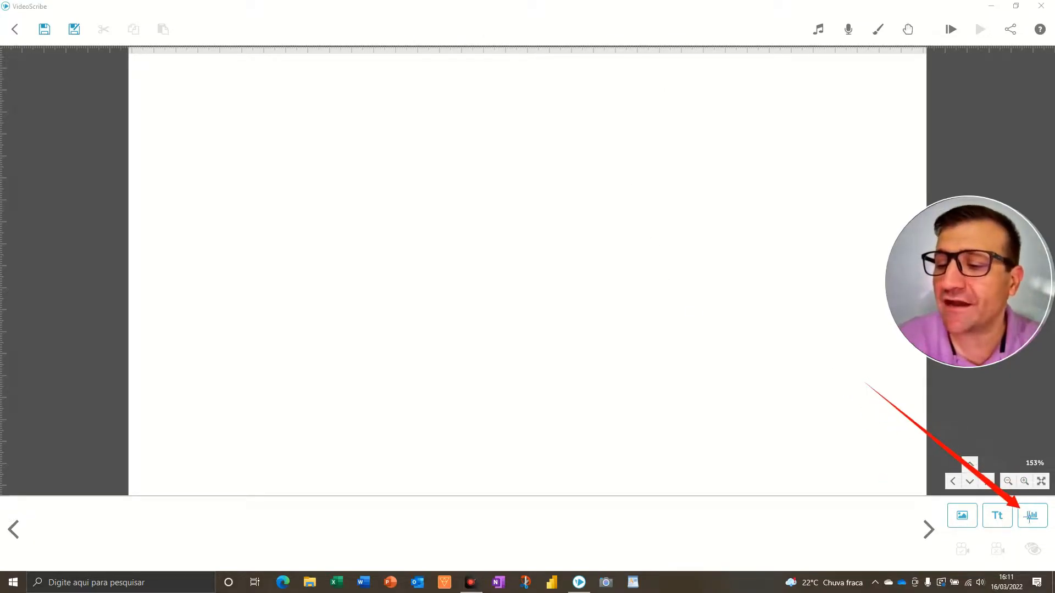
click(1031, 515)
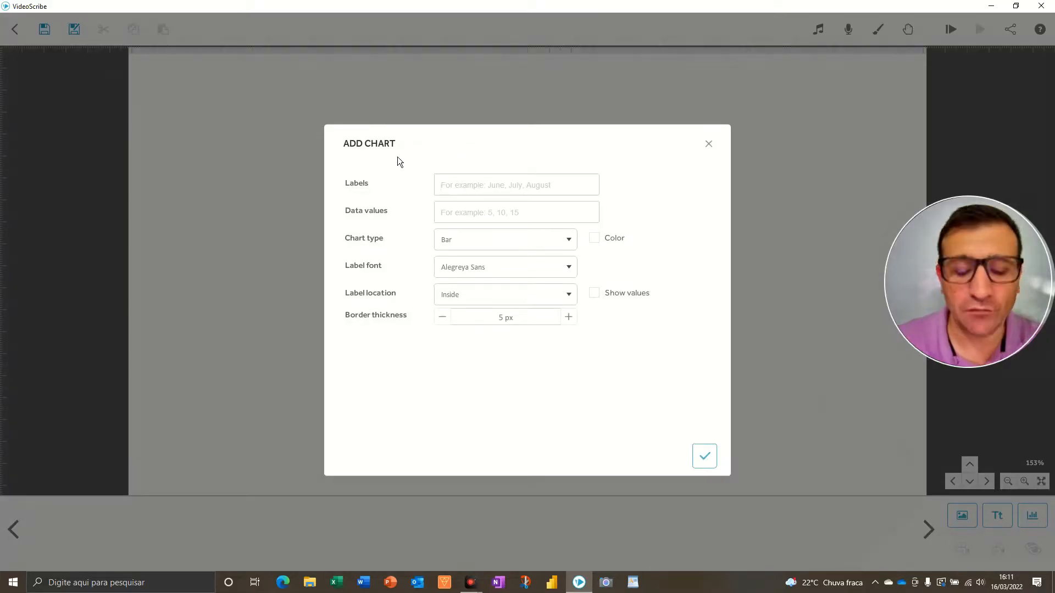
Examine the Labels and Data values fields of the Add Chart dialog
key(F5)
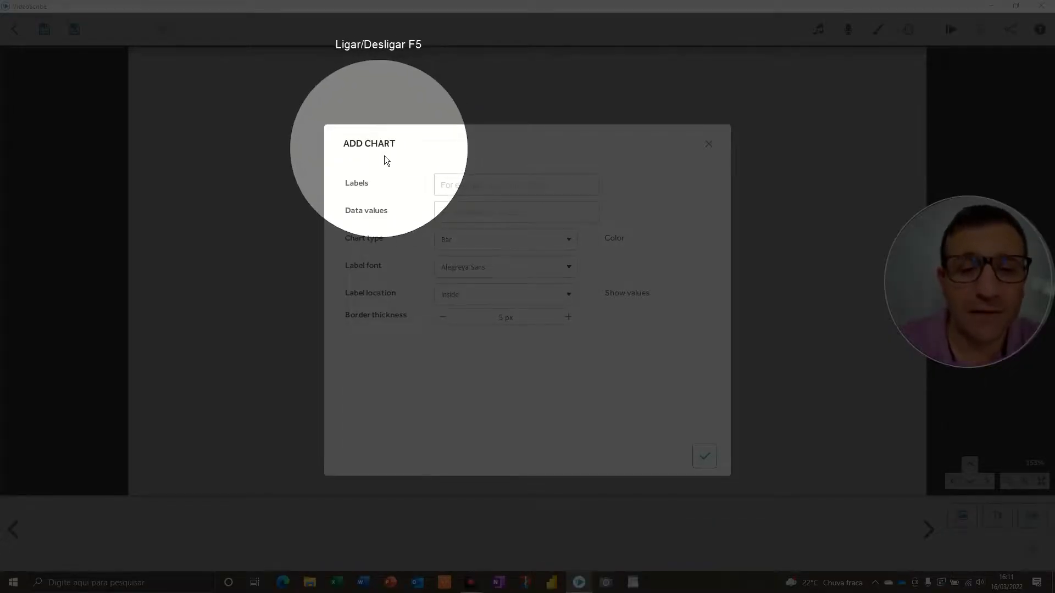
key(F5)
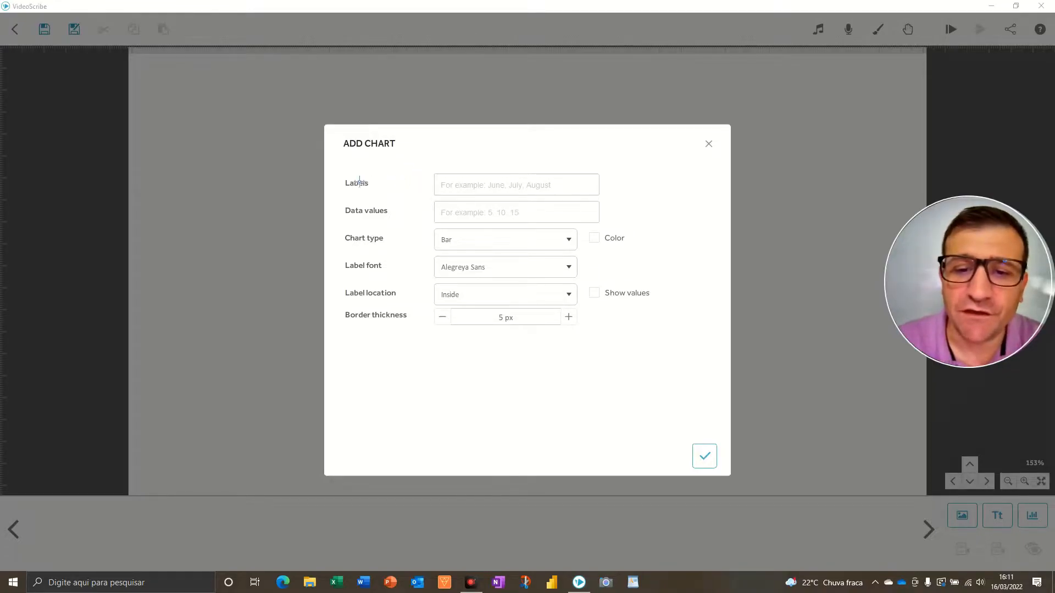
drag(337, 144, 355, 178)
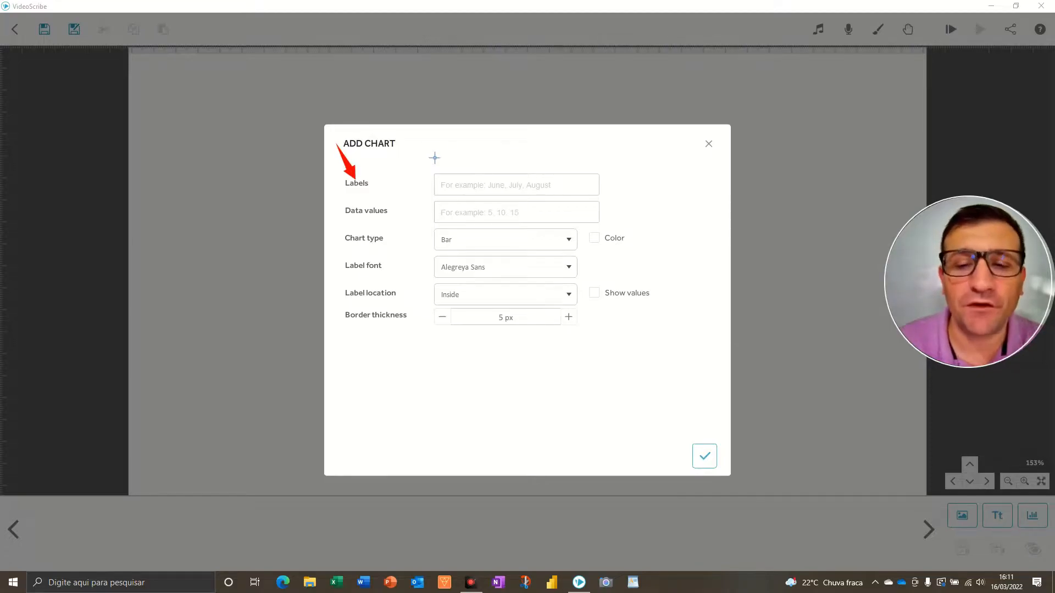
mouse_move(481, 144)
mouse_down()
mouse_move(492, 172)
mouse_move(512, 164)
mouse_move(547, 179)
mouse_up()
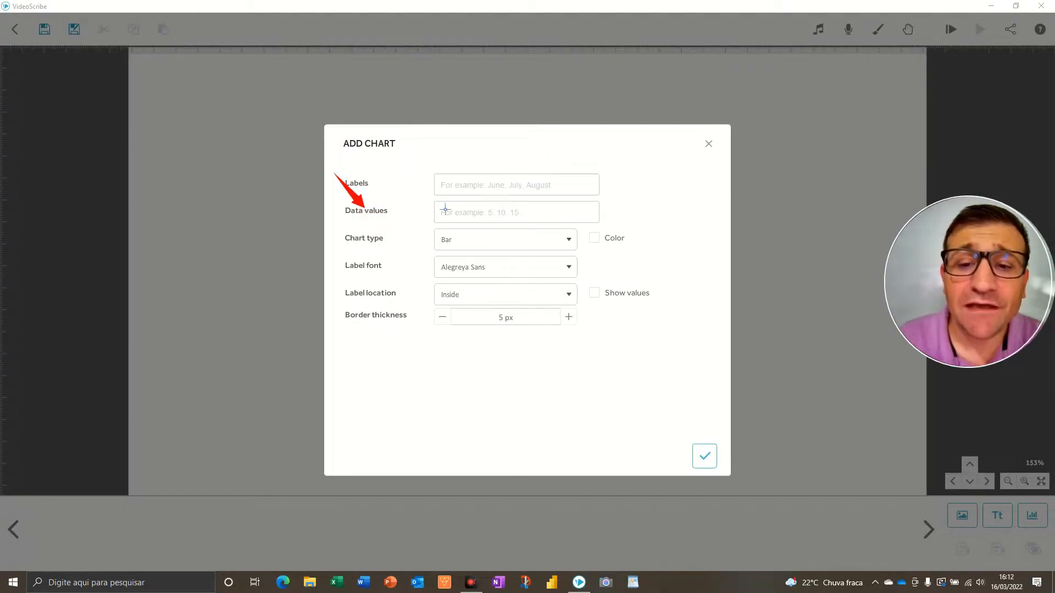
click(494, 214)
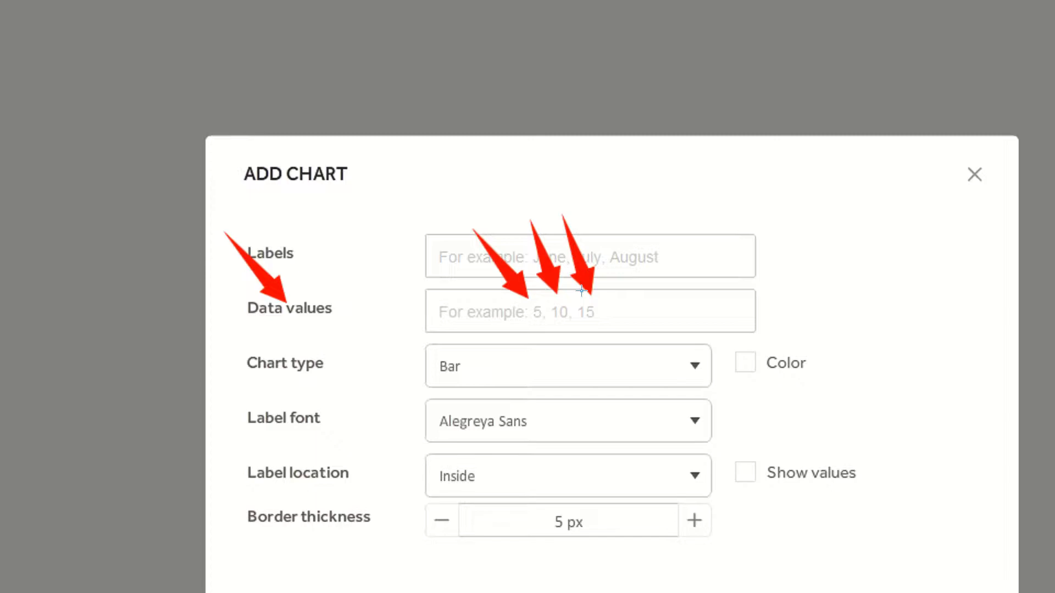
Review the chart type options Bar, Pie and Line
click(514, 365)
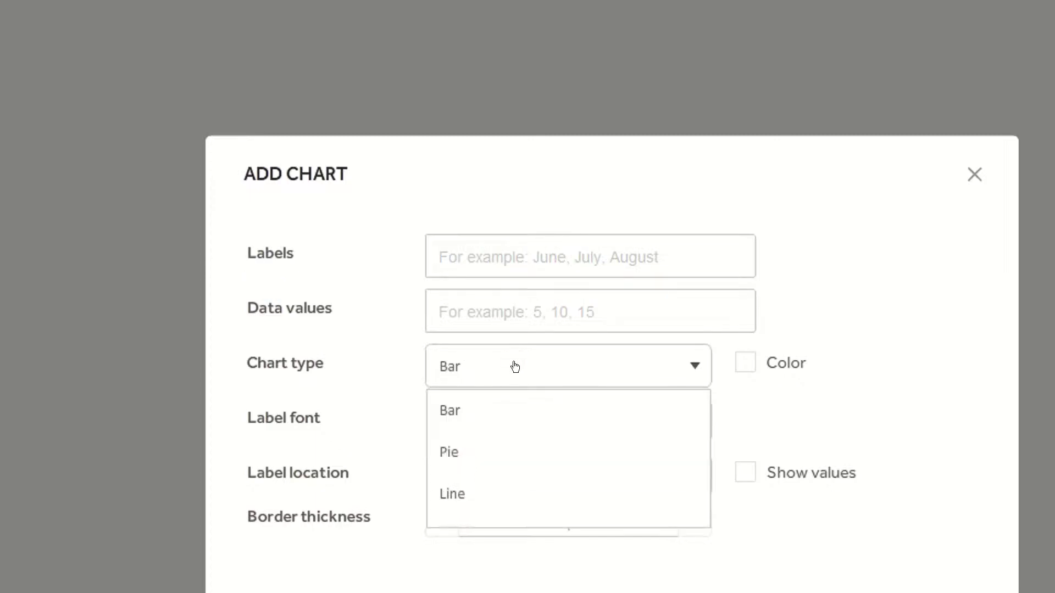
drag(179, 268, 276, 352)
drag(393, 330, 451, 398)
drag(340, 406, 427, 440)
drag(272, 503, 430, 482)
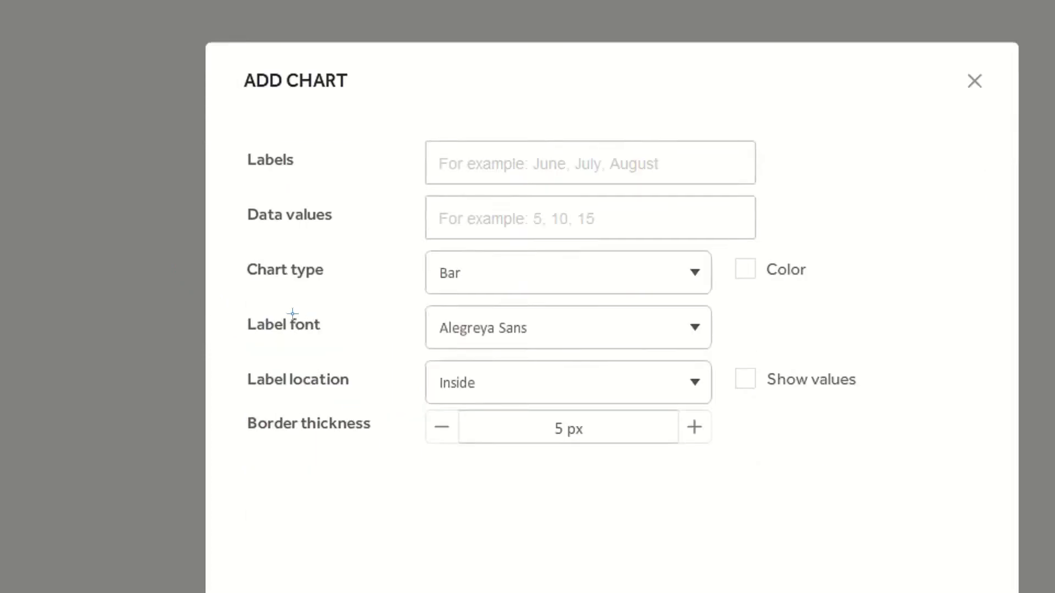
Browse the list of available label fonts
drag(199, 252, 266, 302)
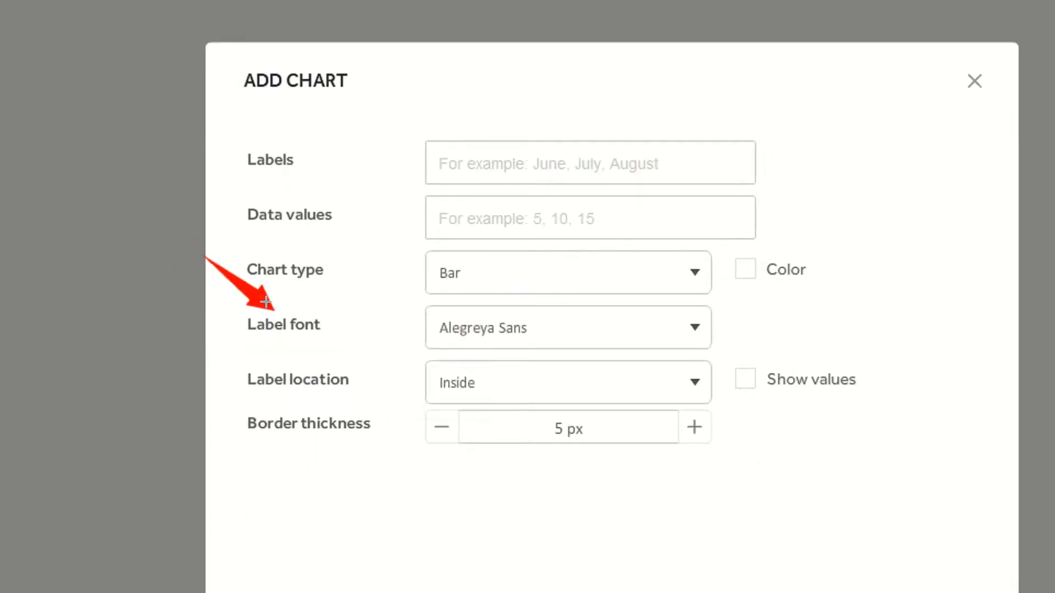
click(594, 329)
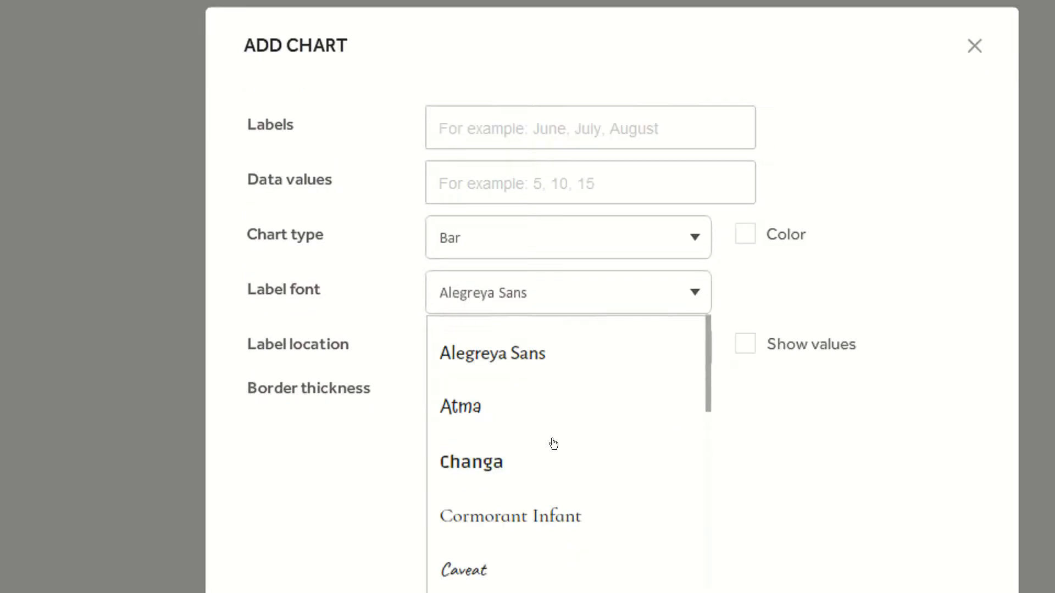
drag(346, 35, 556, 78)
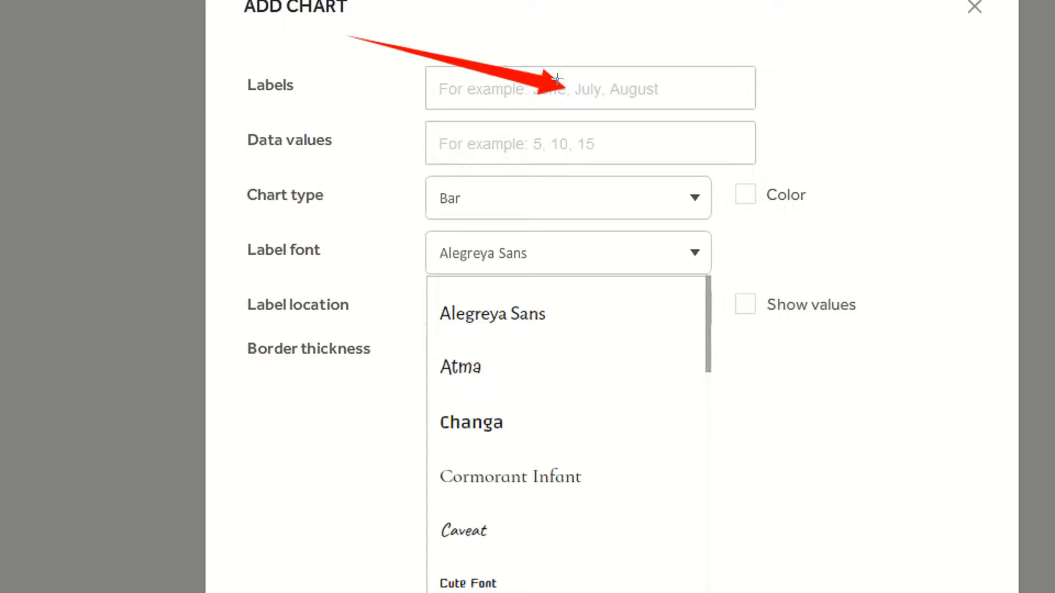
mouse_move(283, 217)
mouse_down()
mouse_move(439, 424)
mouse_move(454, 415)
mouse_up()
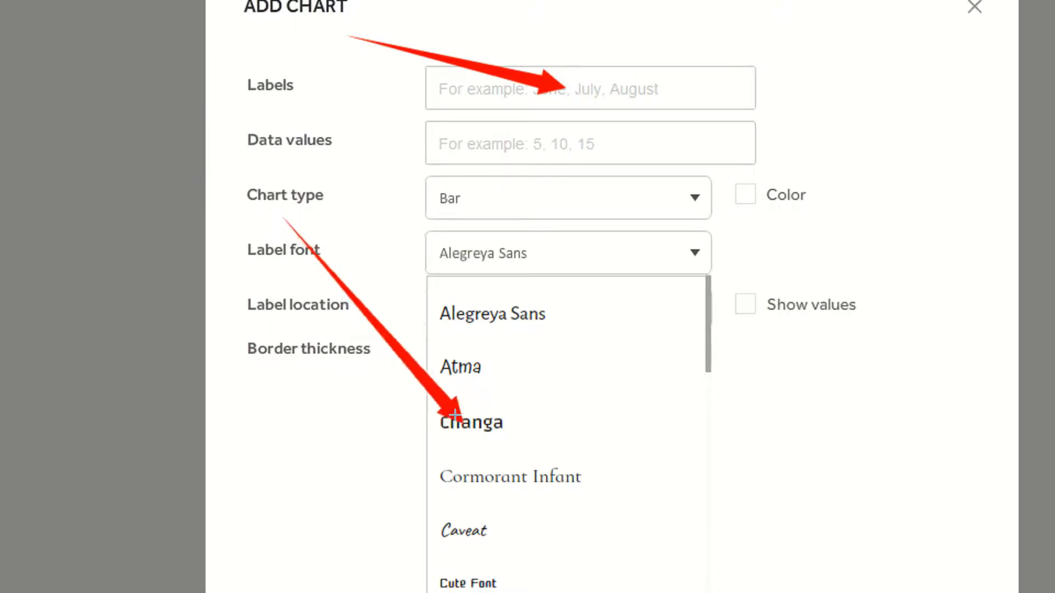
key(Escape)
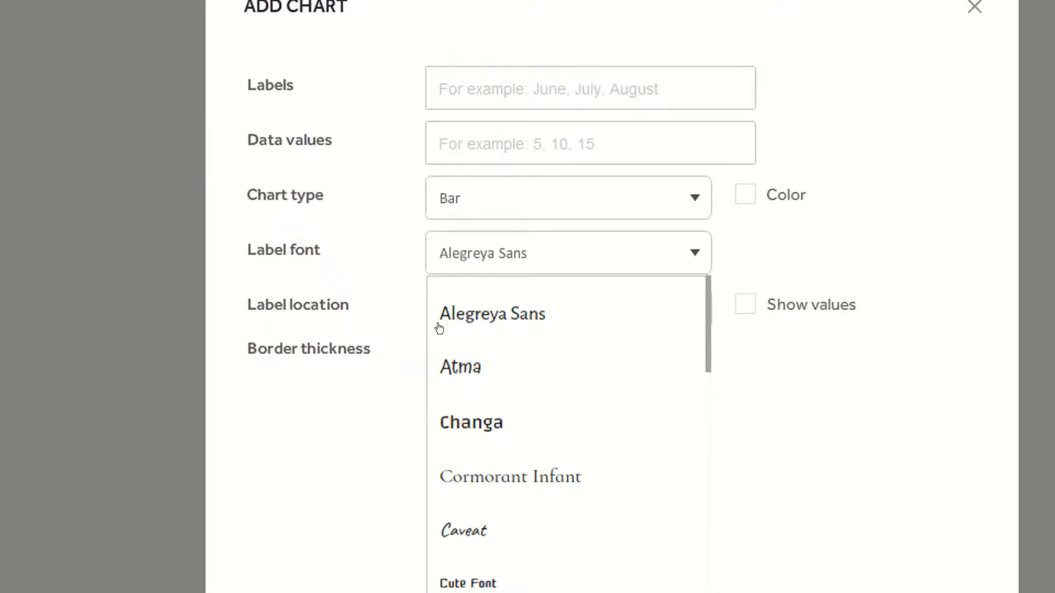
click(361, 383)
key(ctrl+2)
drag(224, 194, 291, 263)
key(Escape)
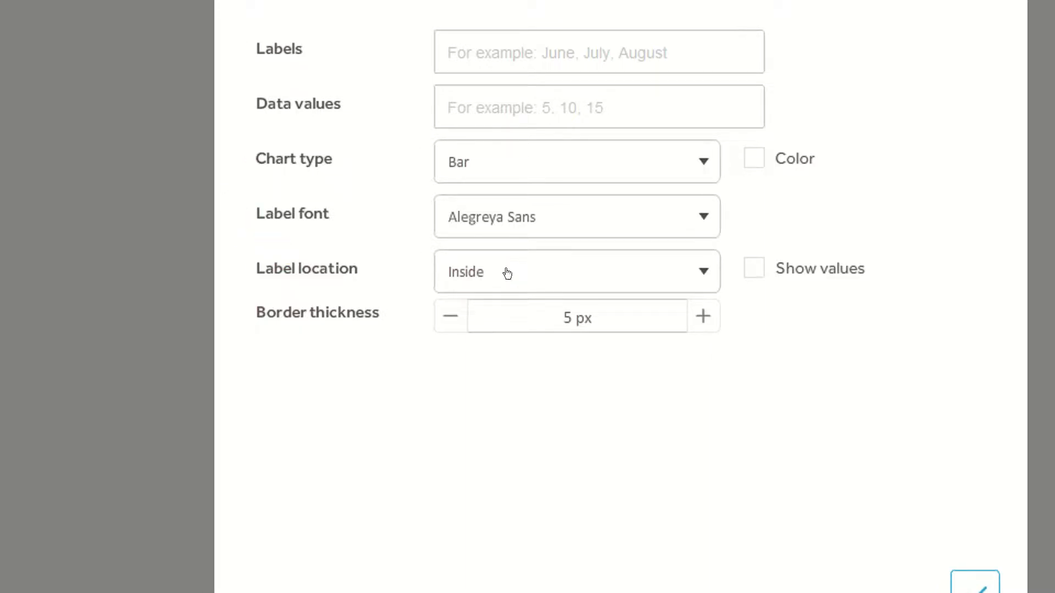
Review the label location options Inside, Outside and None
click(517, 273)
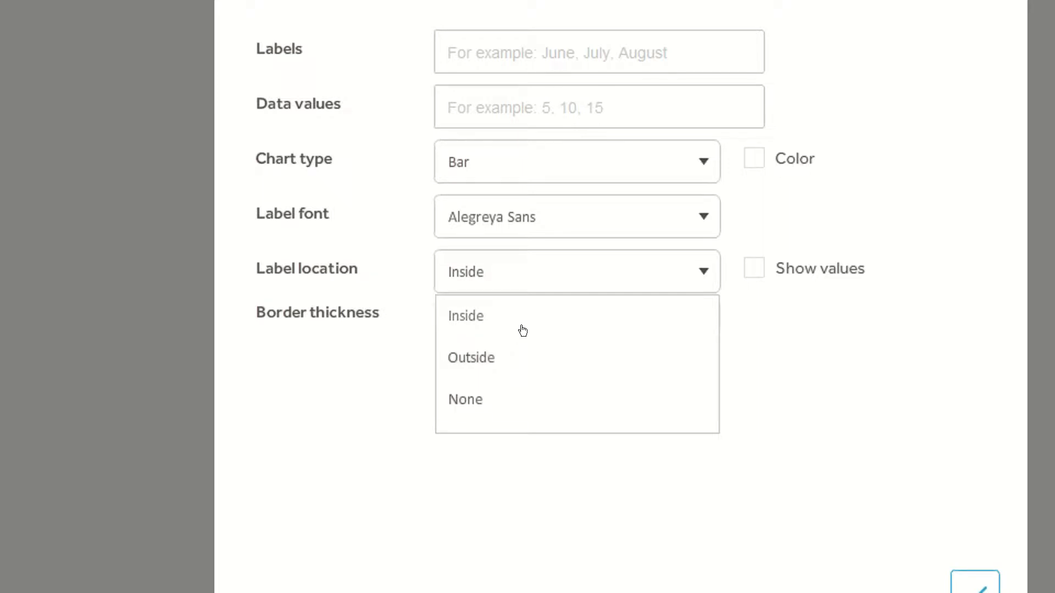
click(324, 374)
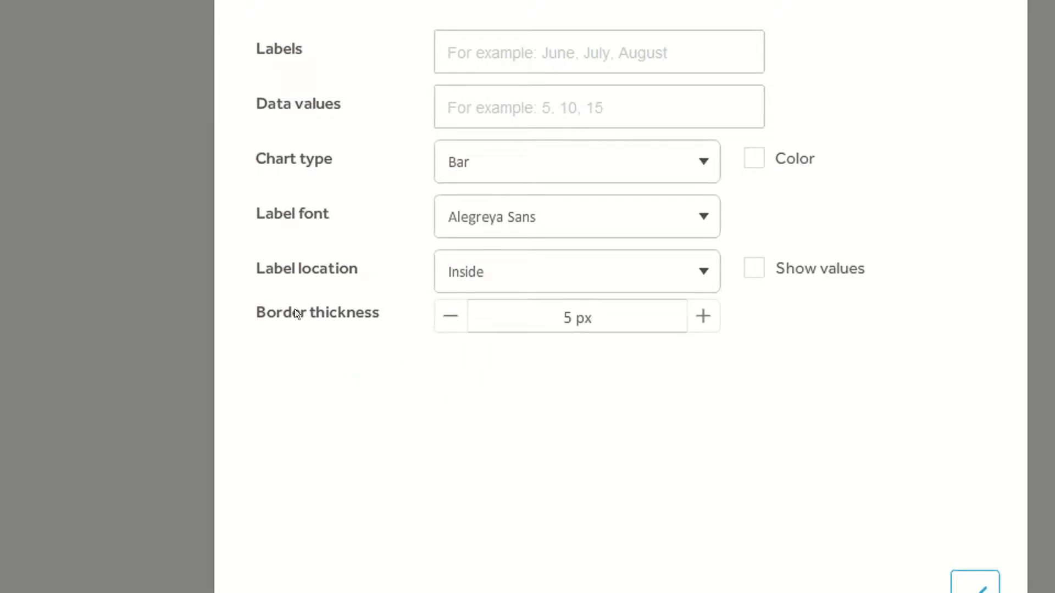
drag(199, 230, 270, 299)
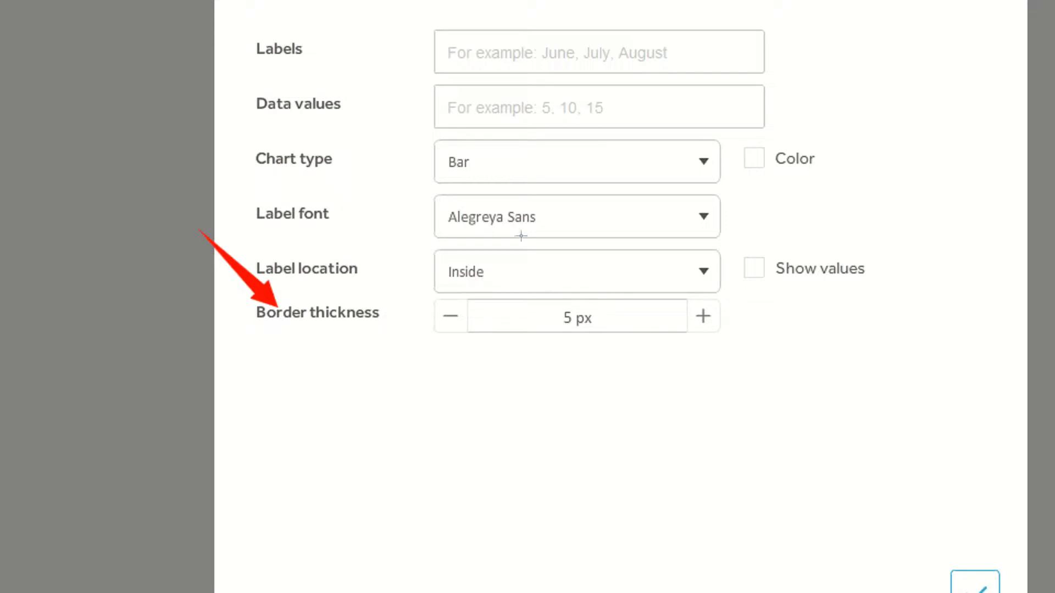
drag(483, 174, 554, 298)
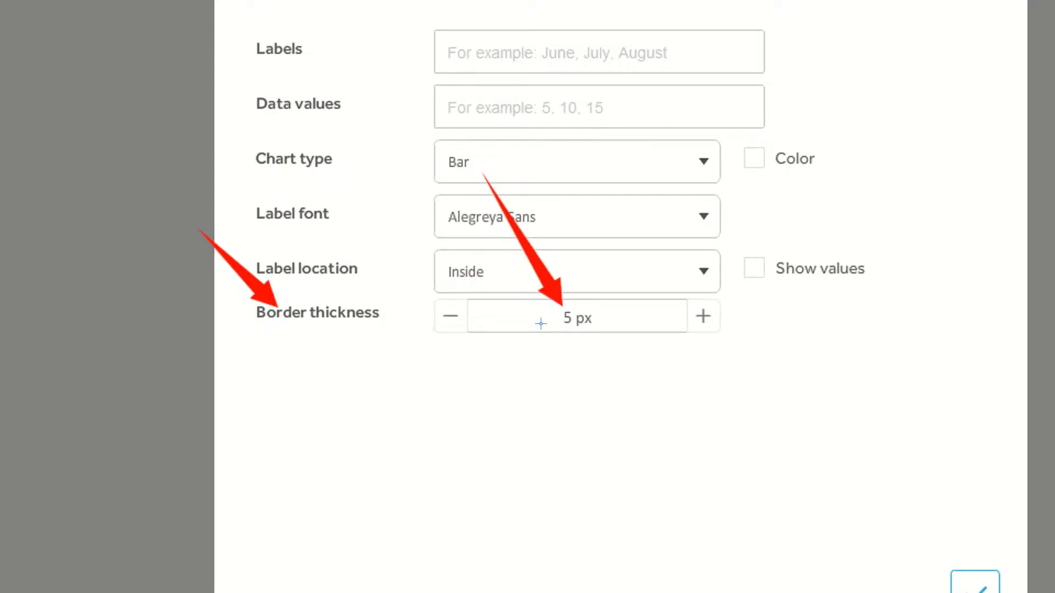
Set the chart's border thickness to 10 px
click(699, 317)
click(699, 317)
click(699, 317)
click(699, 317)
click(699, 317)
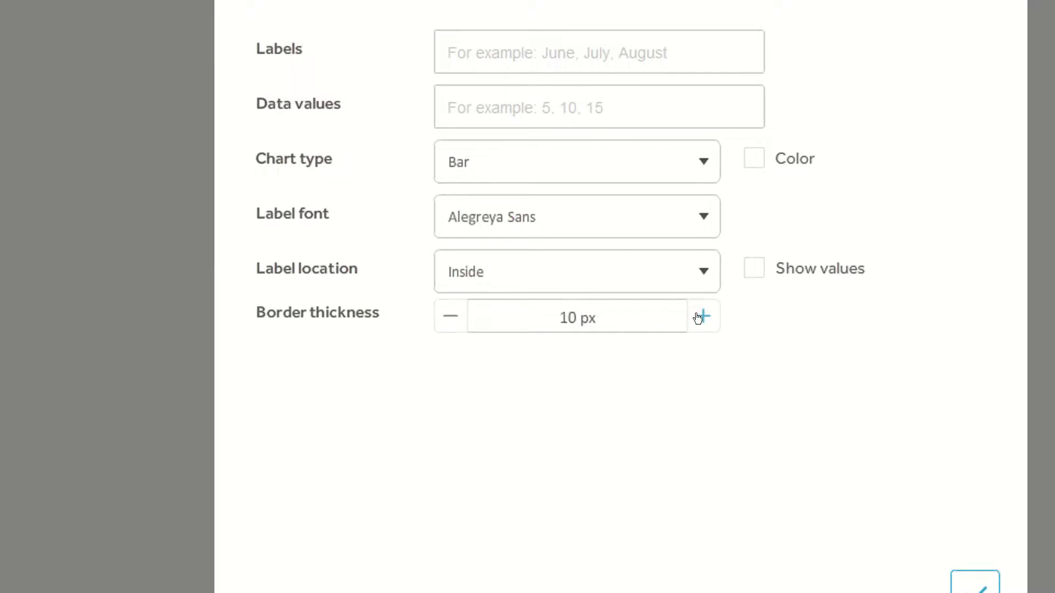
click(699, 317)
click(448, 319)
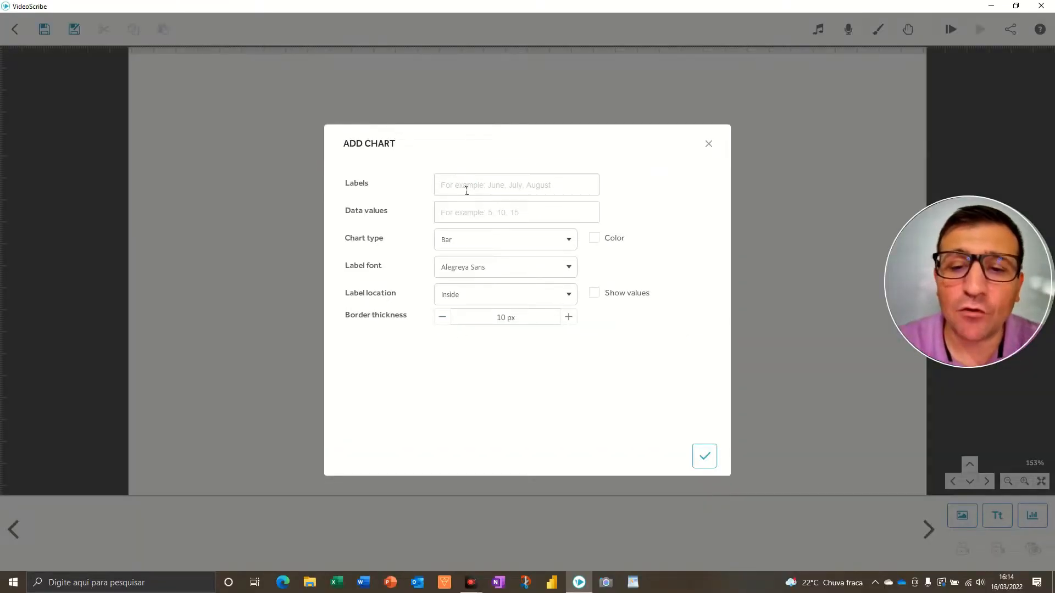
Enter the chart labels Jan,Fev,Mar
click(466, 193)
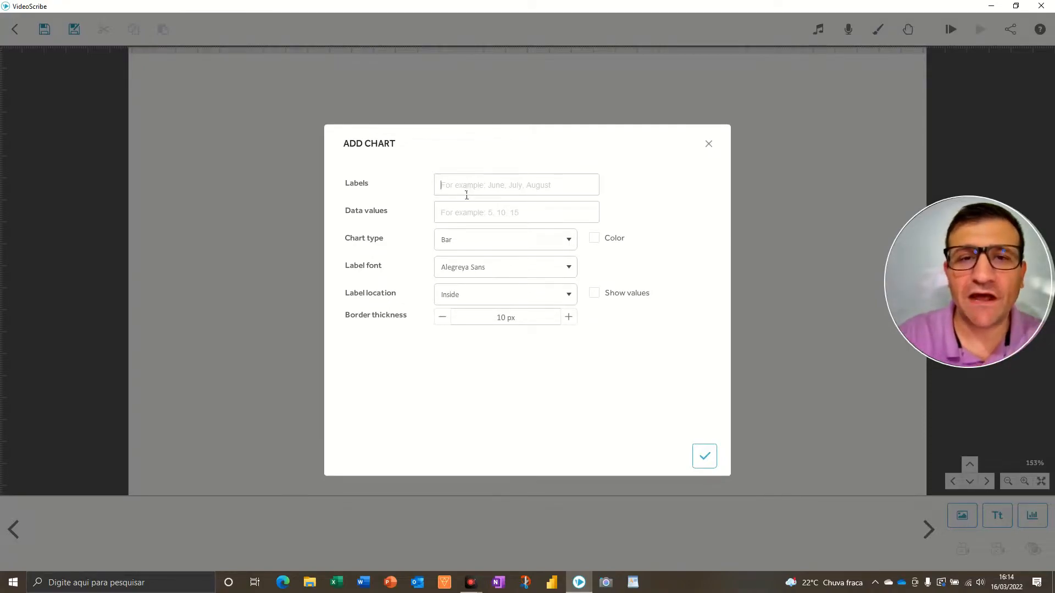
text(Jan)
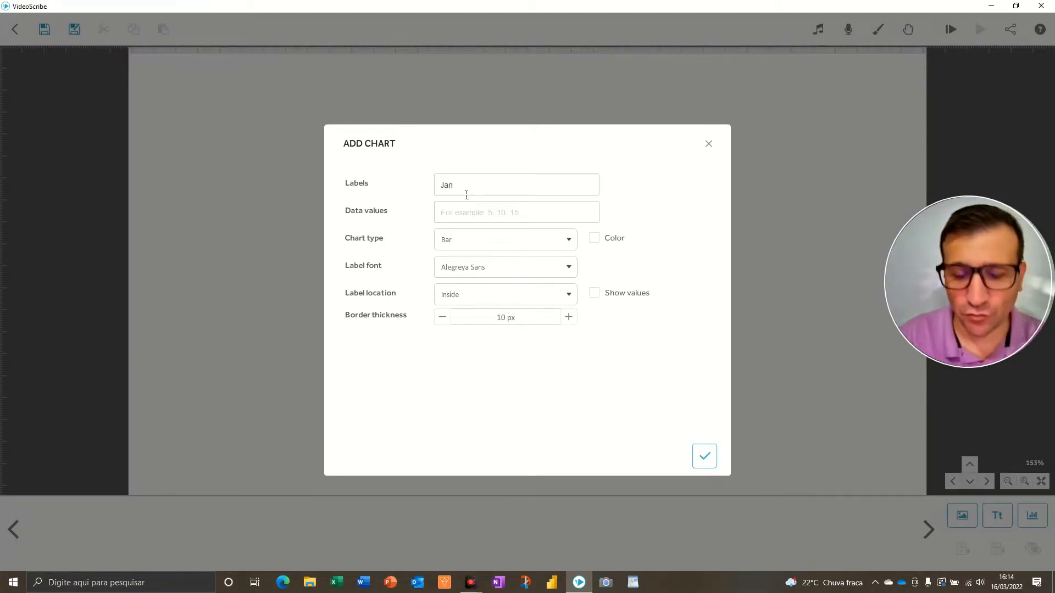
text(,Fev)
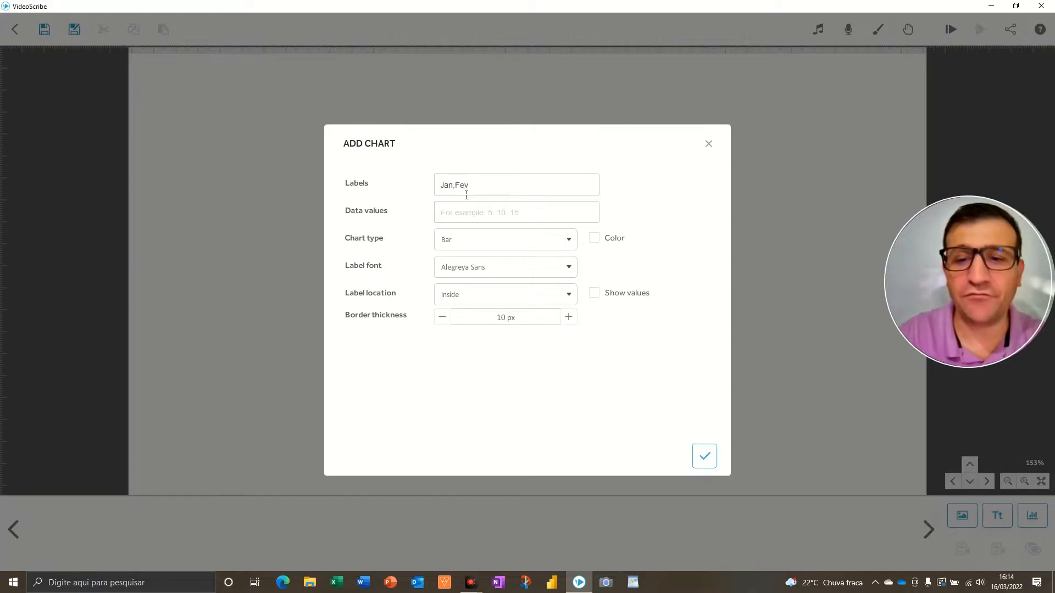
text(,Mar)
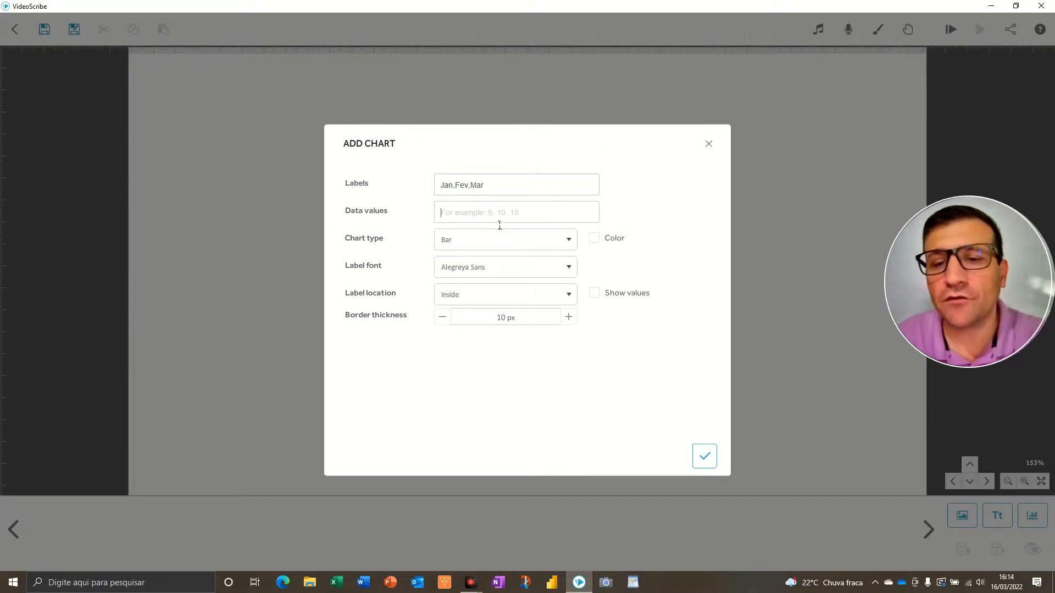
Enter the data values 59,65,30
text(5)
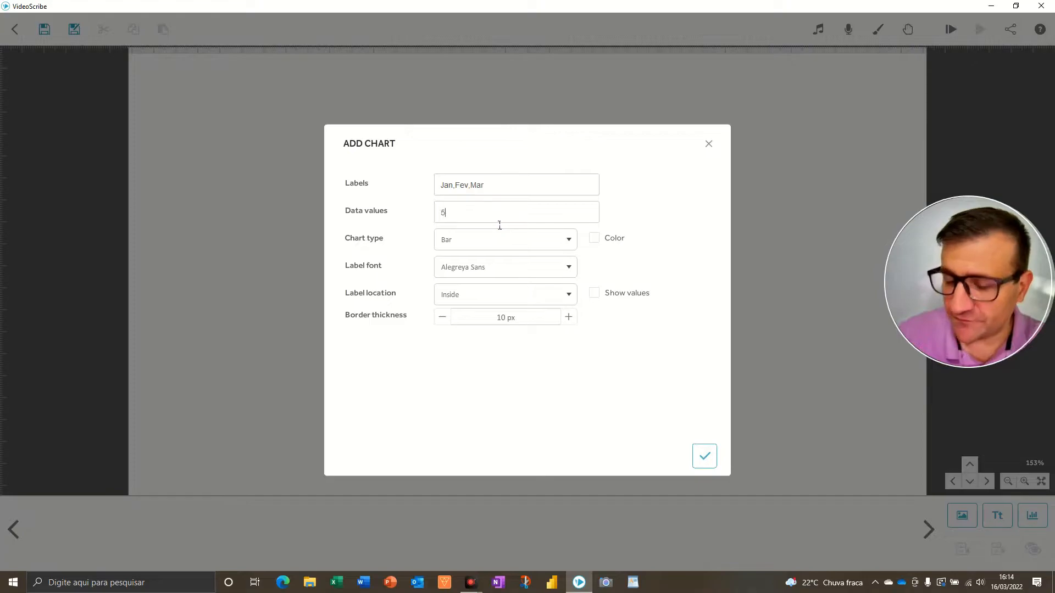
text(9,65)
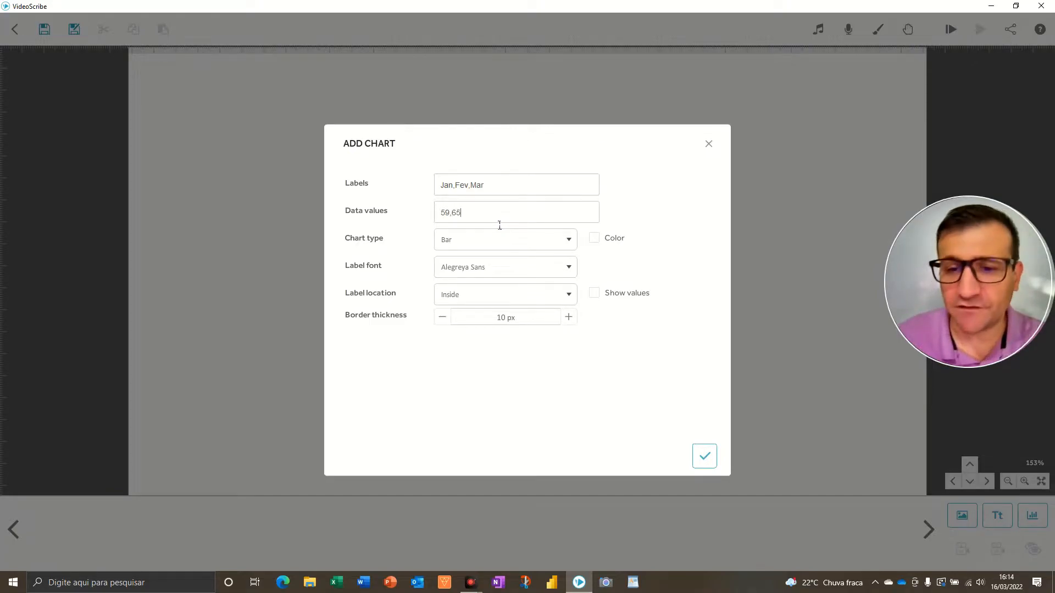
text(,30)
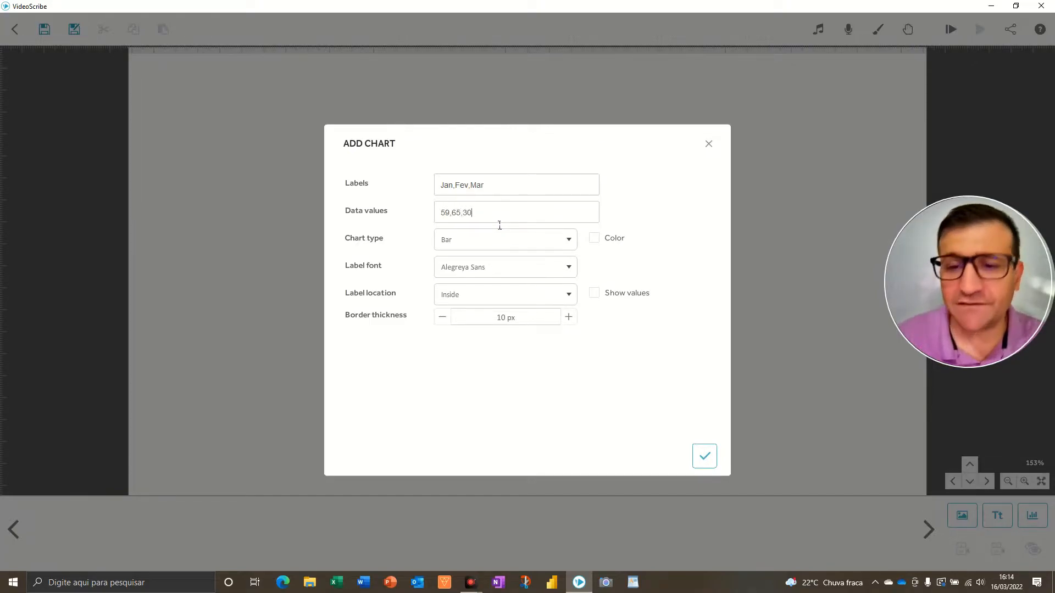
Set the chart type to Pie and the label font to Londrina Solid
click(480, 249)
click(458, 284)
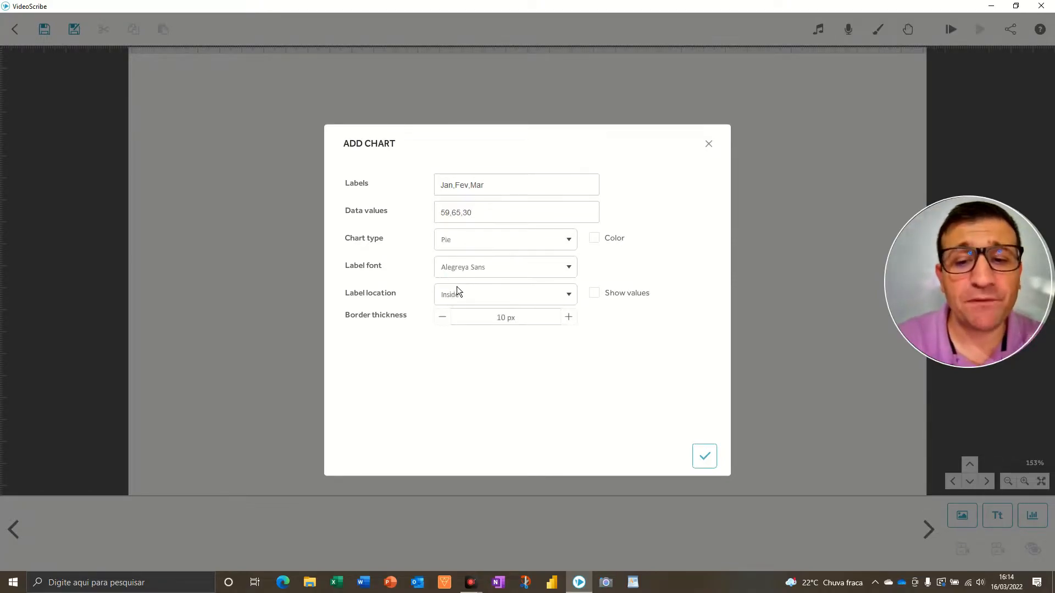
click(523, 268)
scroll(497, 368, down, 2)
scroll(497, 369, down, 4)
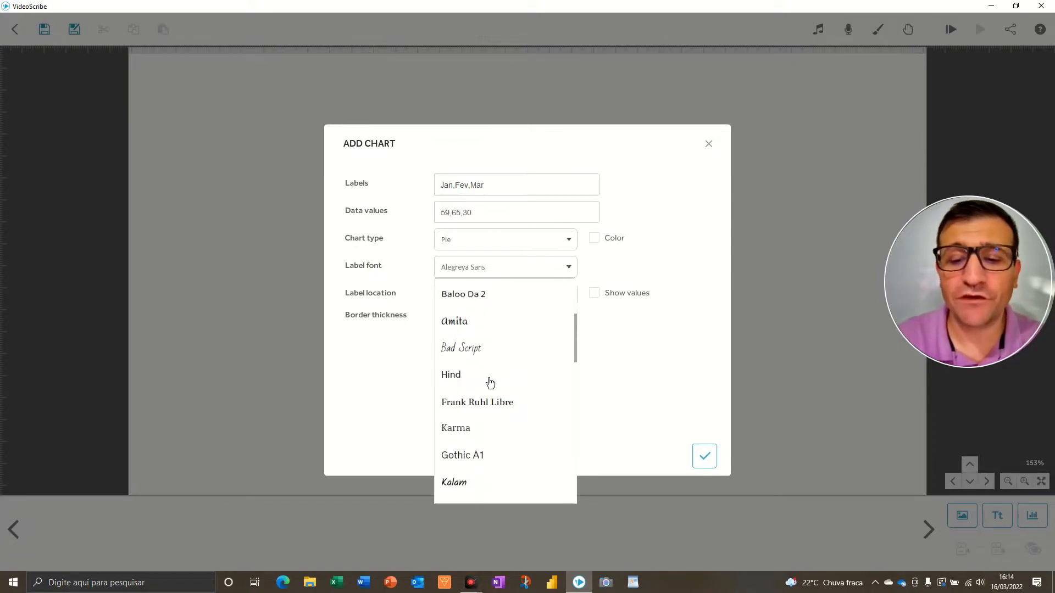
scroll(486, 352, down, 2)
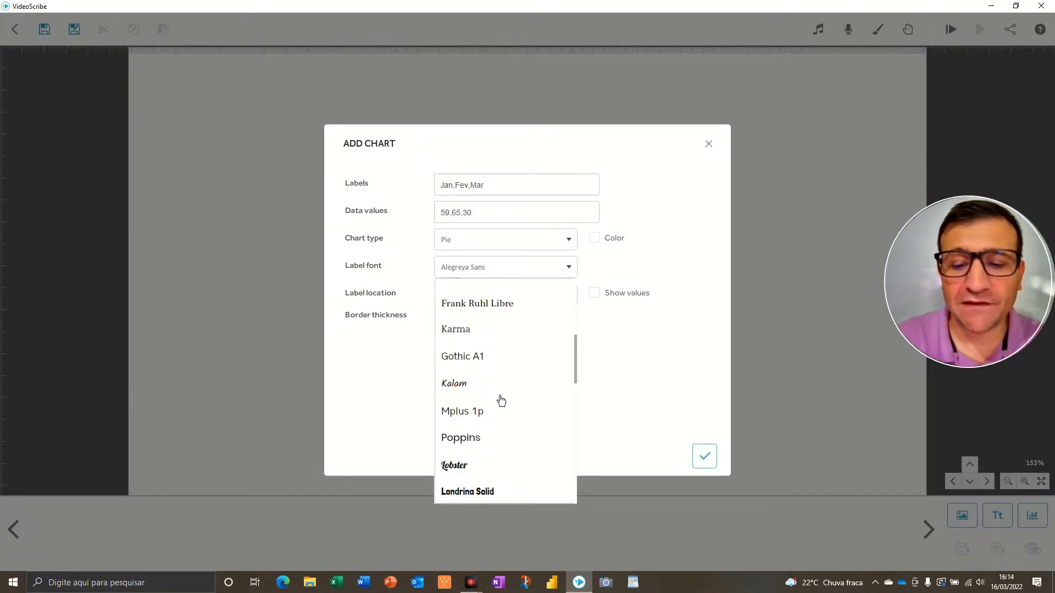
scroll(517, 407, down, 1)
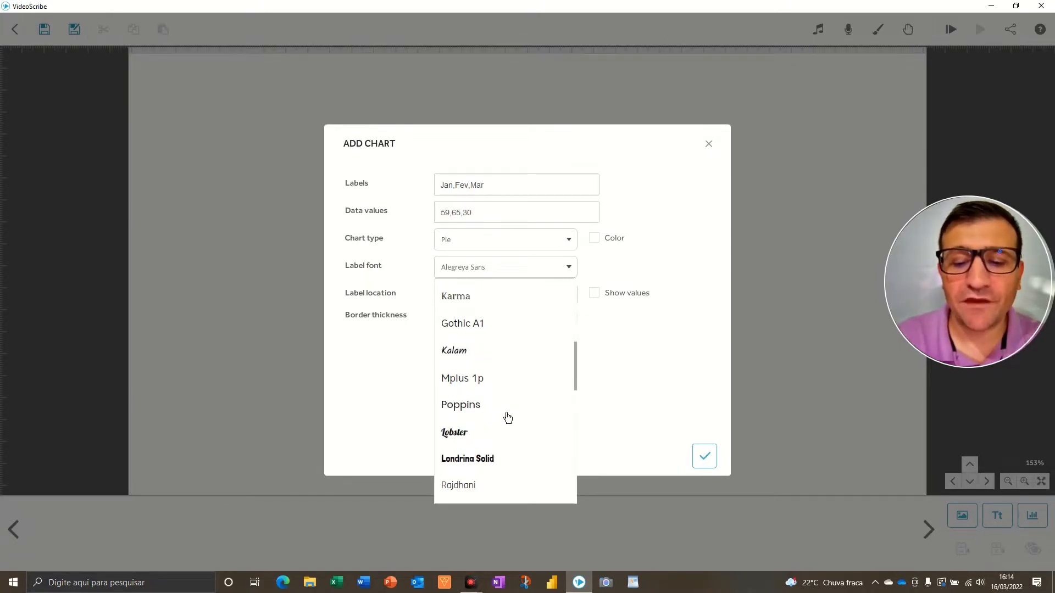
click(473, 467)
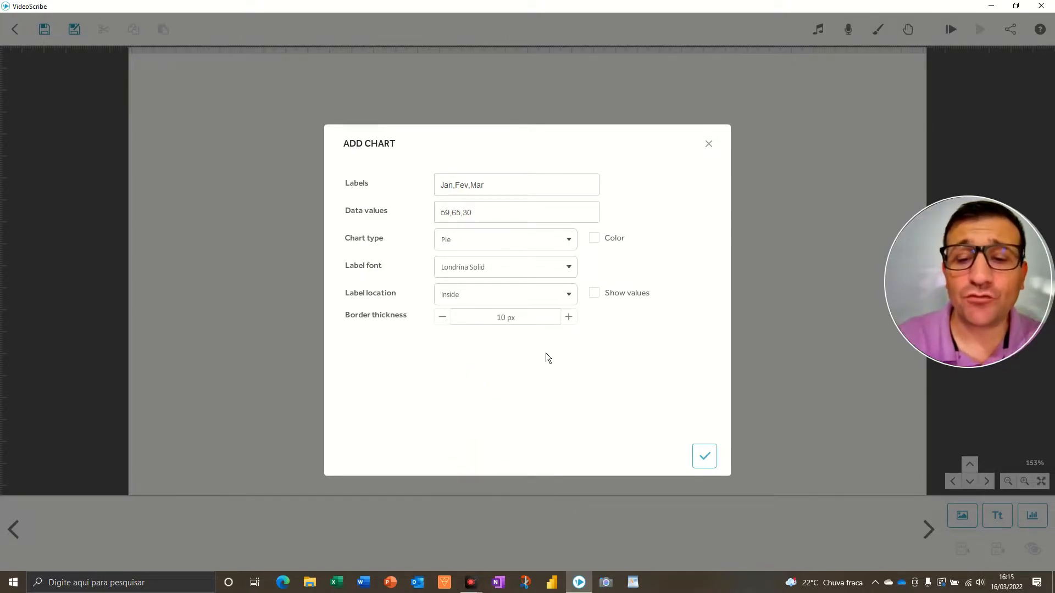
Increase the border thickness to 15 px
click(574, 321)
click(574, 321)
click(574, 321)
click(574, 321)
click(573, 320)
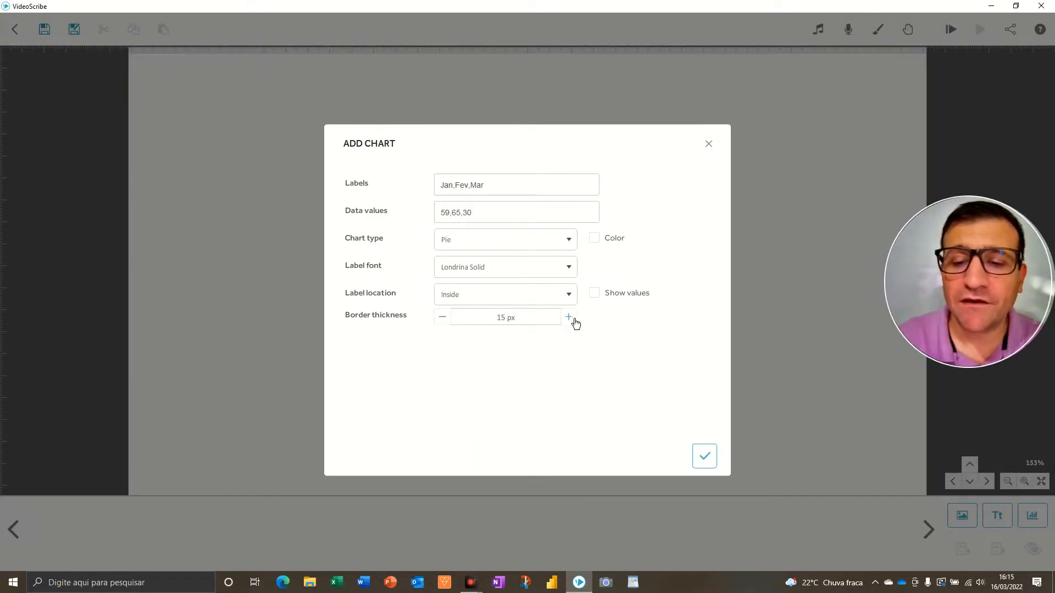
key(ctrl+alt+d)
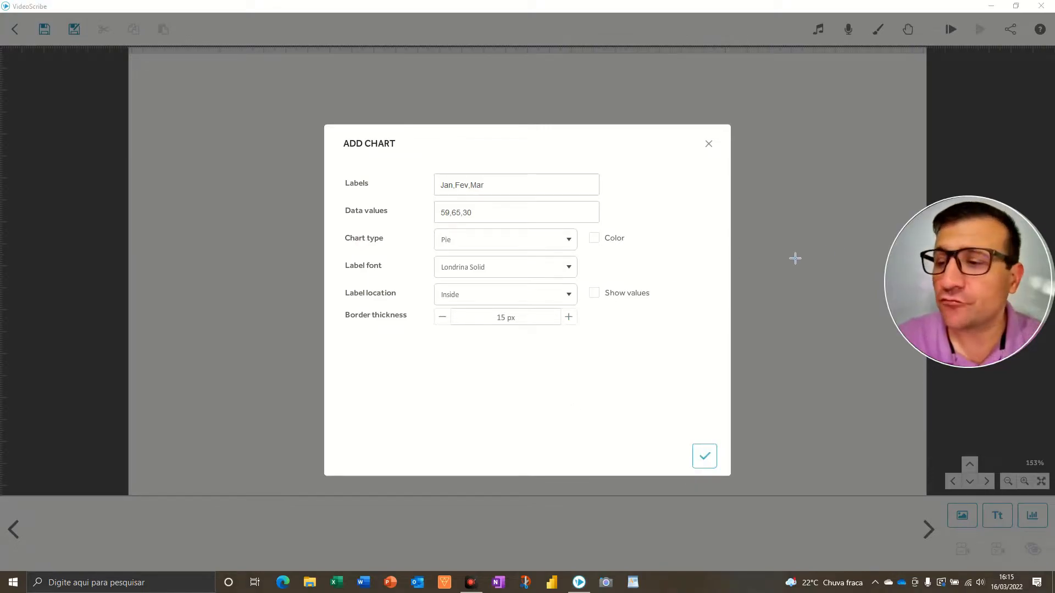
mouse_move(683, 192)
mouse_down()
mouse_move(650, 225)
mouse_move(612, 231)
mouse_up()
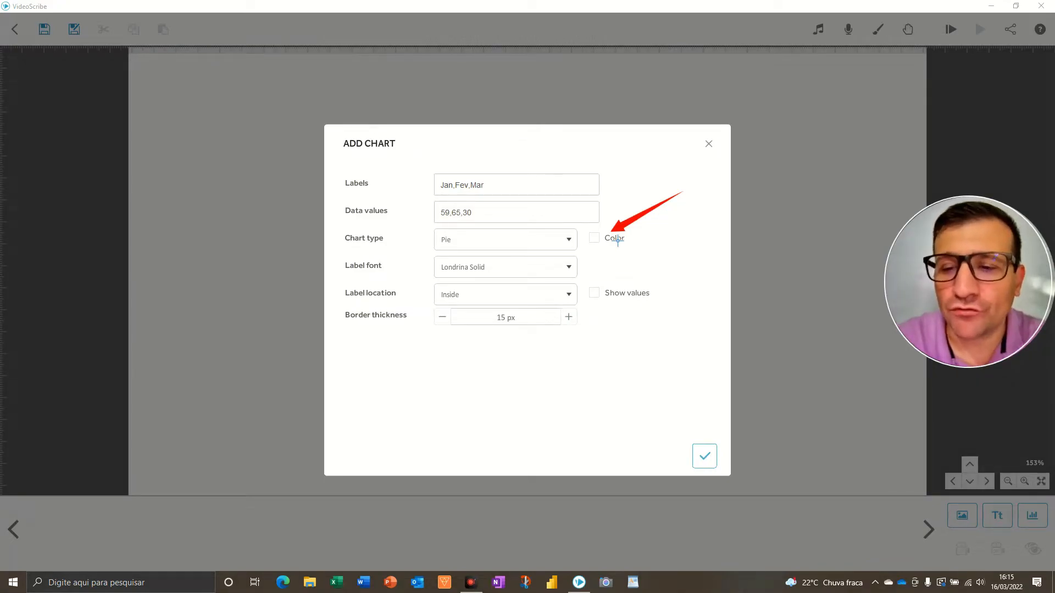
key(F5)
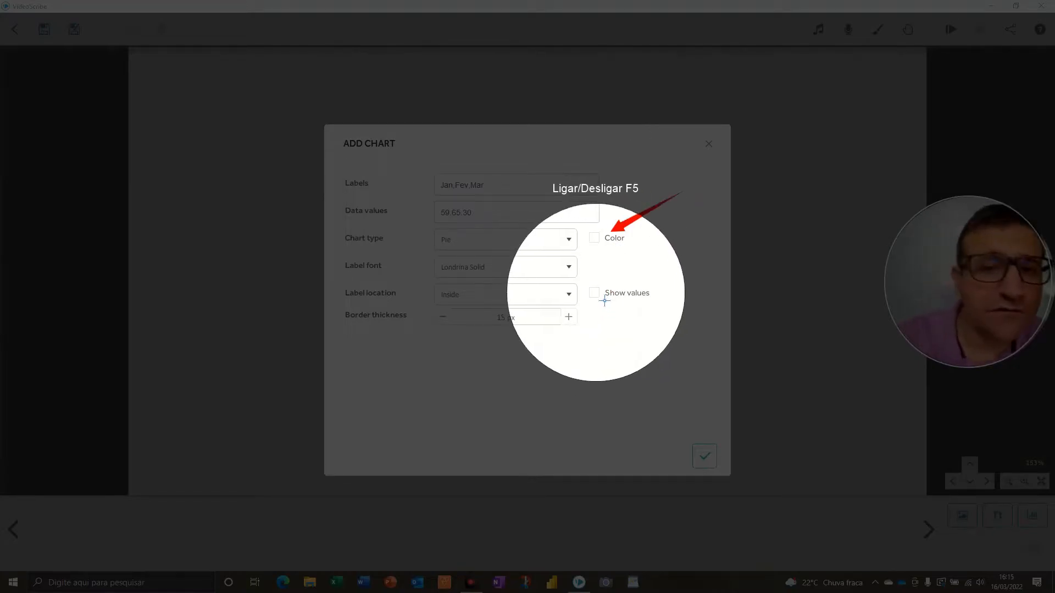
key(F5)
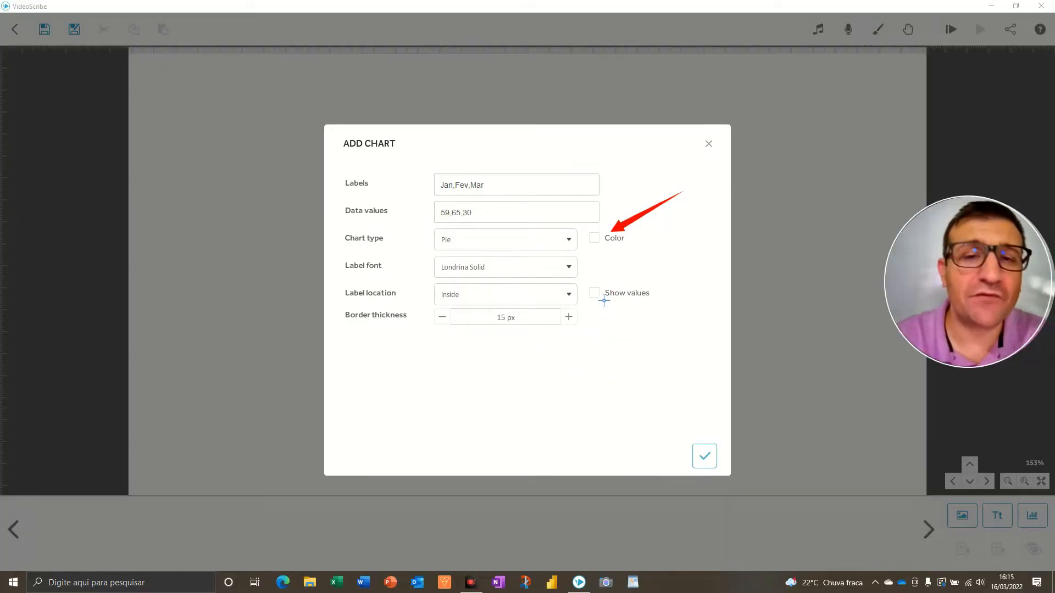
Enable the Color and Show values options and add the chart to the scene
click(596, 239)
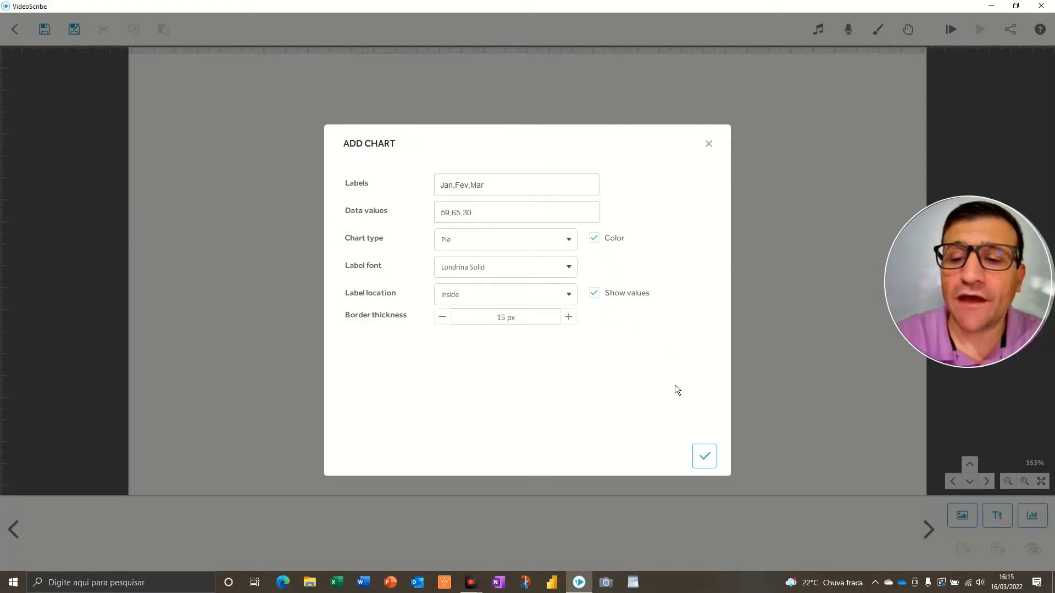
click(705, 457)
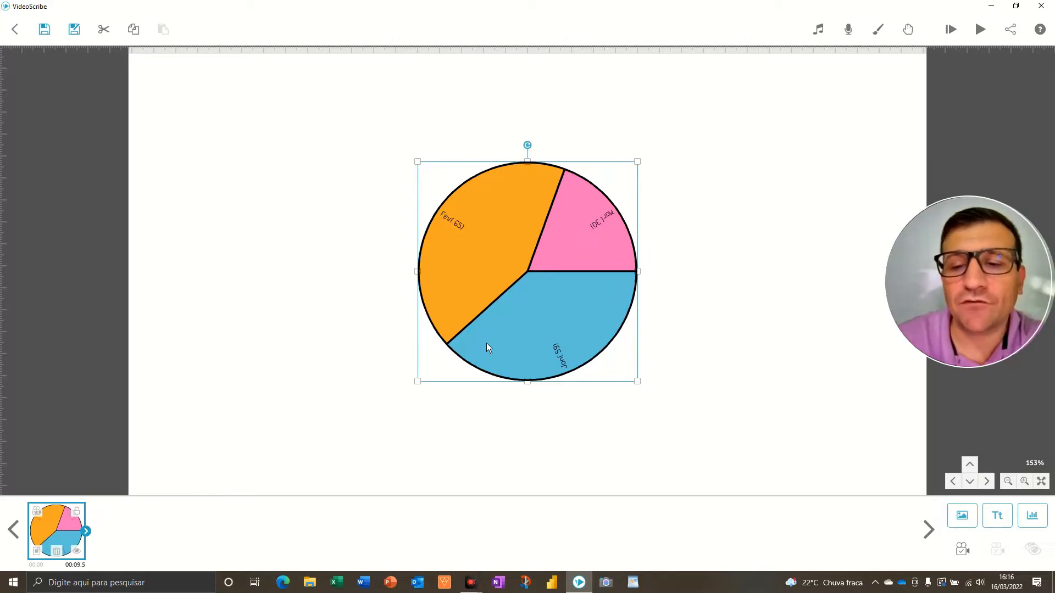
Preview the scene playback starting from the selected pie chart
click(362, 290)
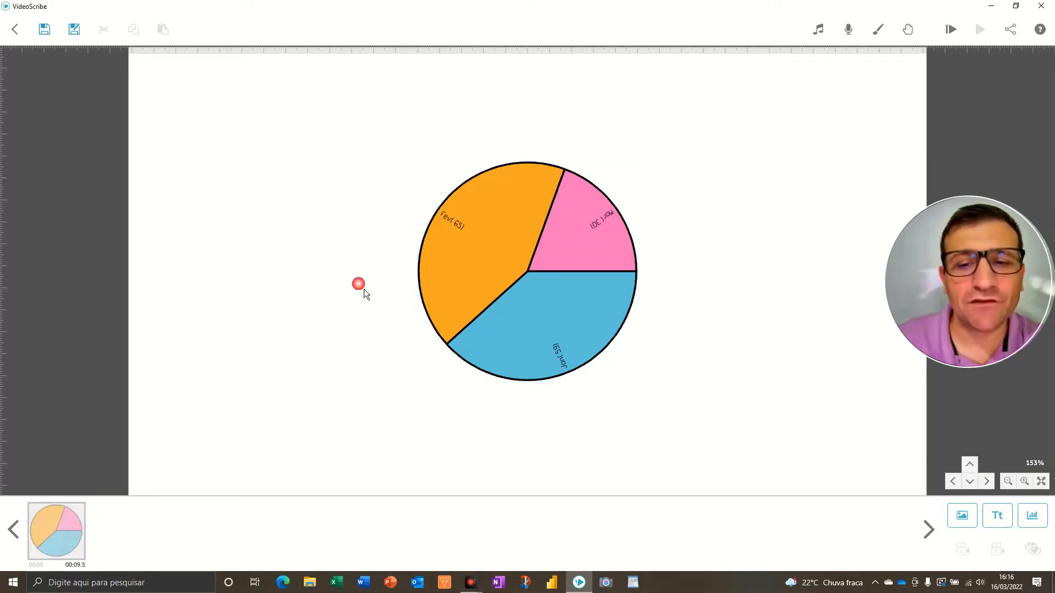
click(519, 288)
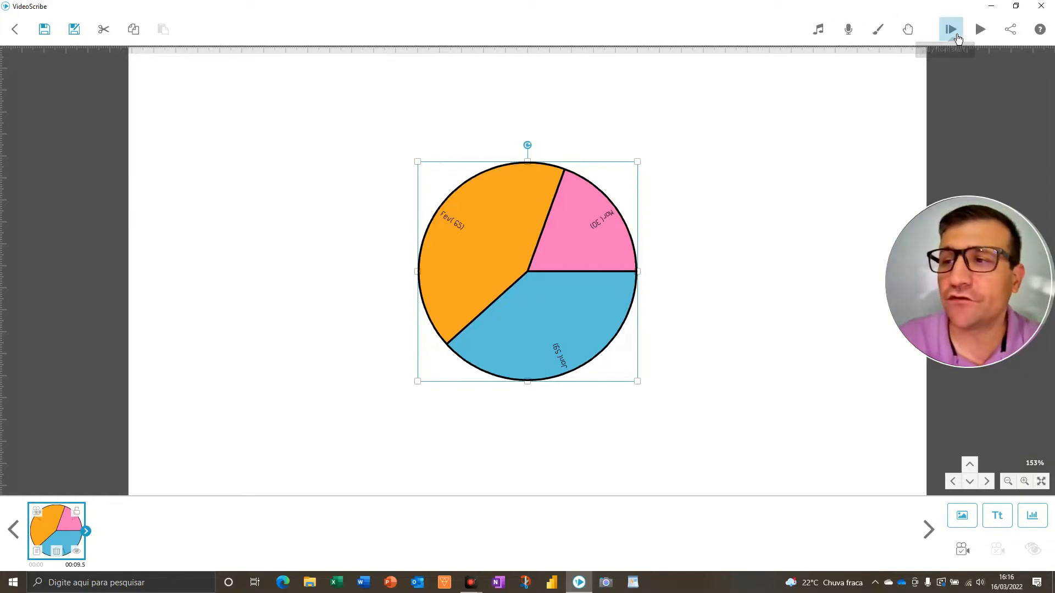
click(951, 29)
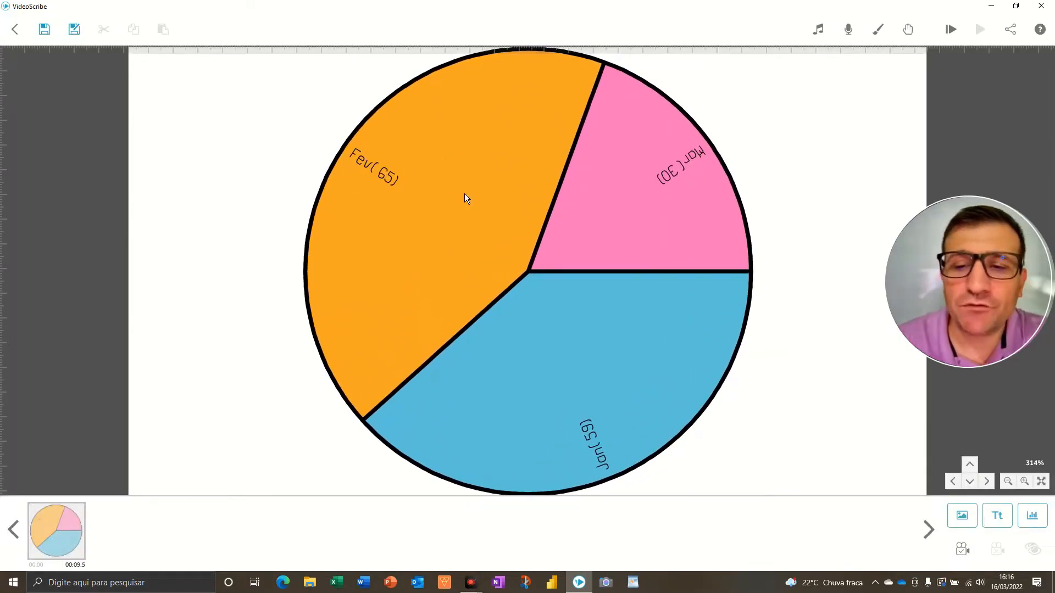
scroll(463, 195, down, 3)
mouse_move(330, 123)
mouse_down()
mouse_move(464, 196)
mouse_move(469, 217)
mouse_up()
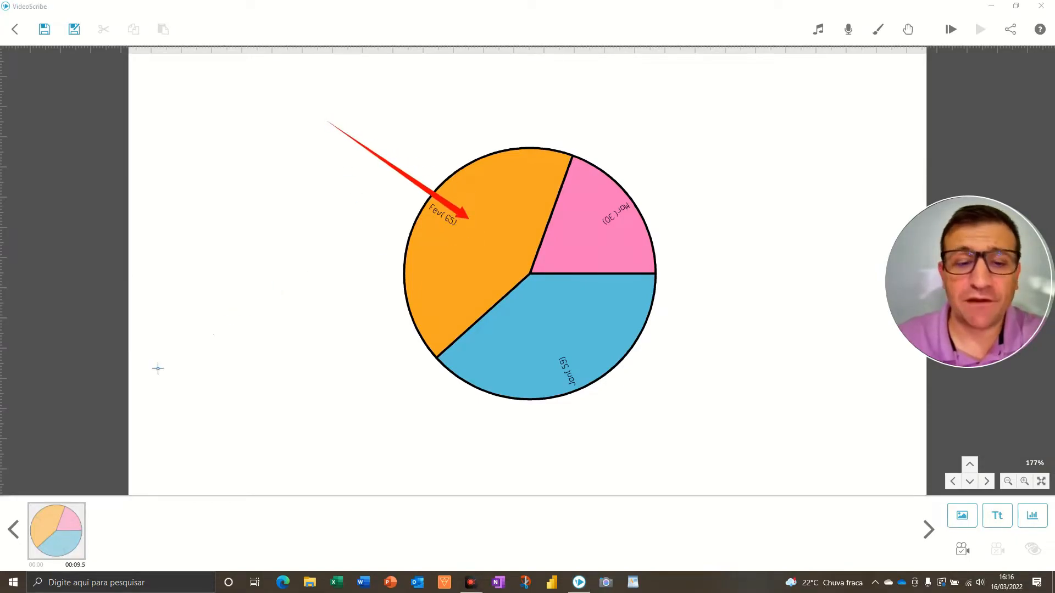
drag(118, 301, 65, 543)
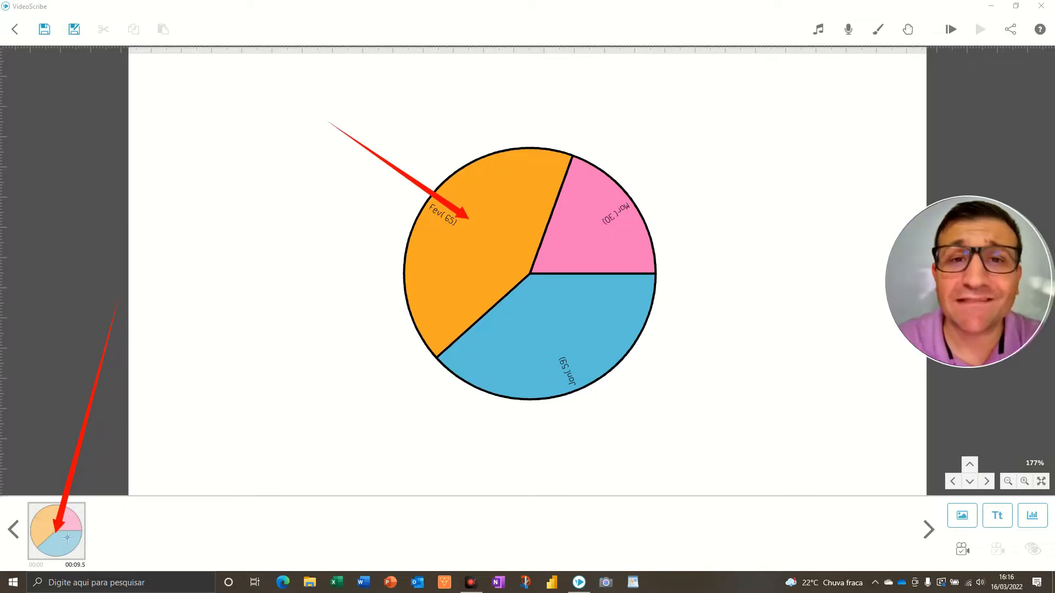
key(Escape)
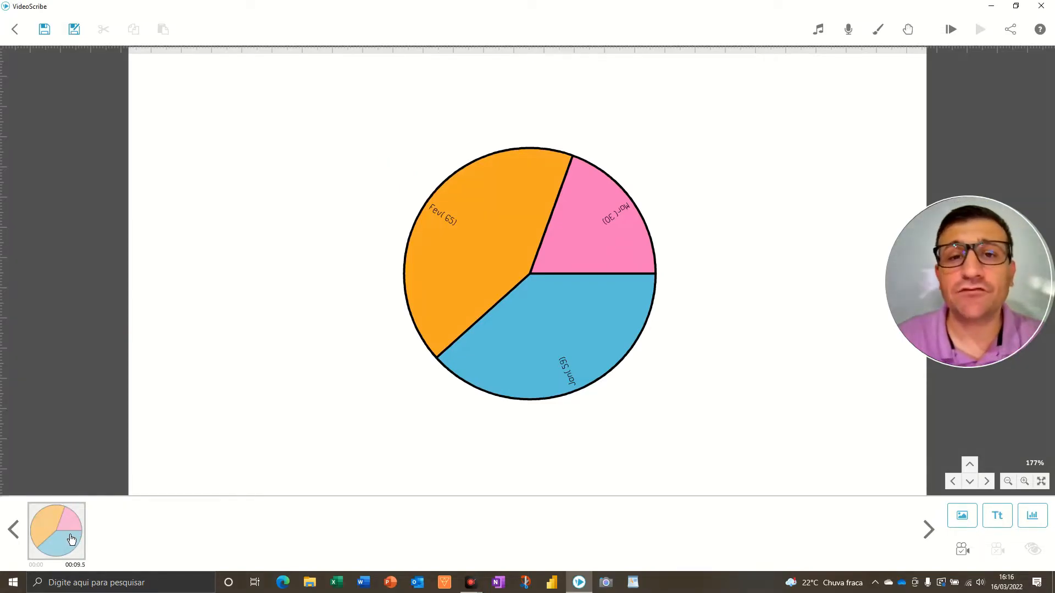
key(F5)
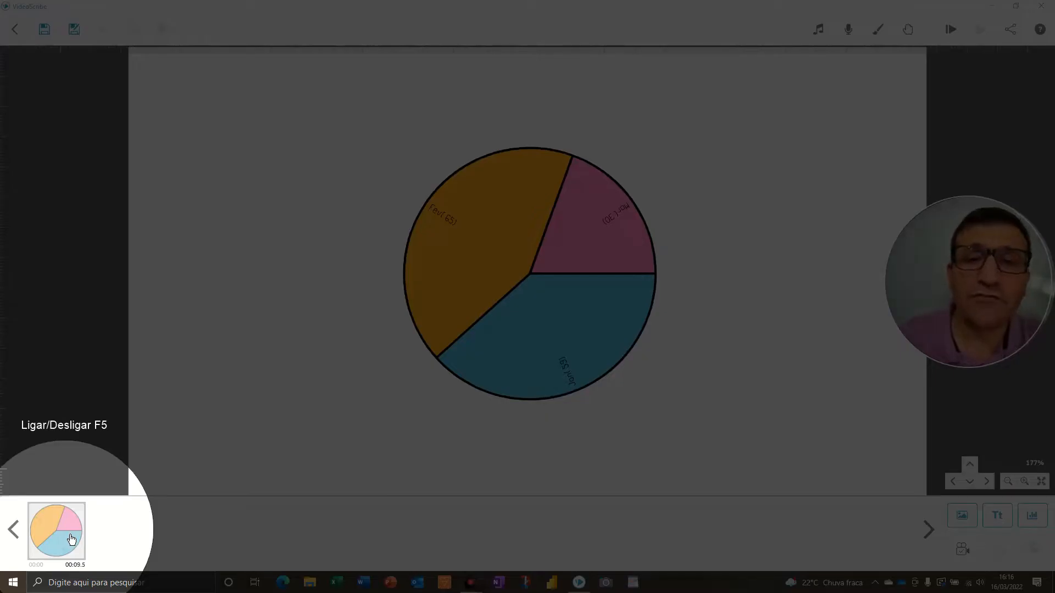
key(F5)
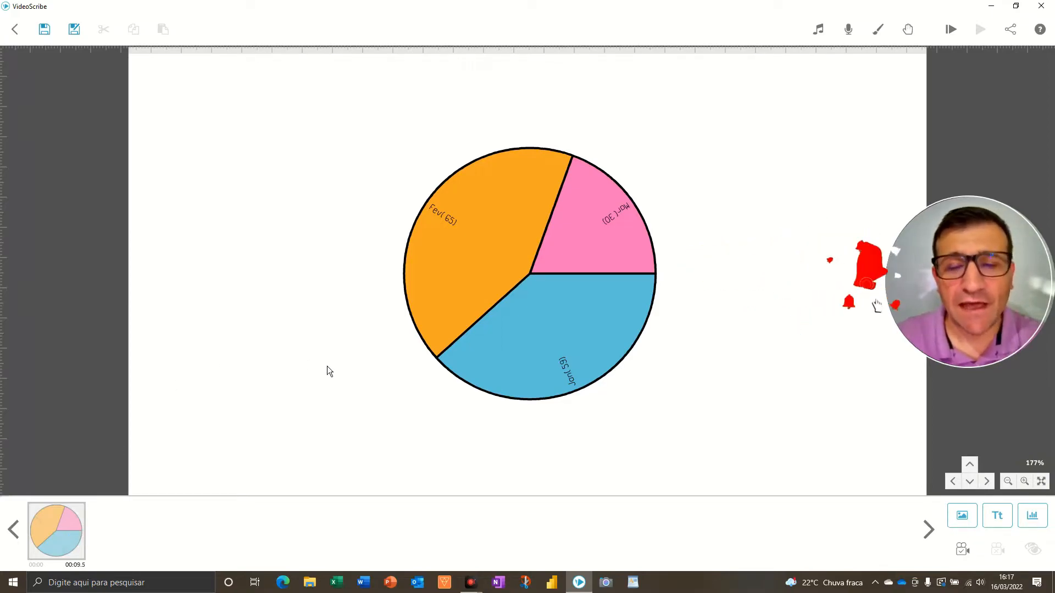
Open the chart's properties and look through its settings tabs before closing them
click(504, 285)
double_click(503, 286)
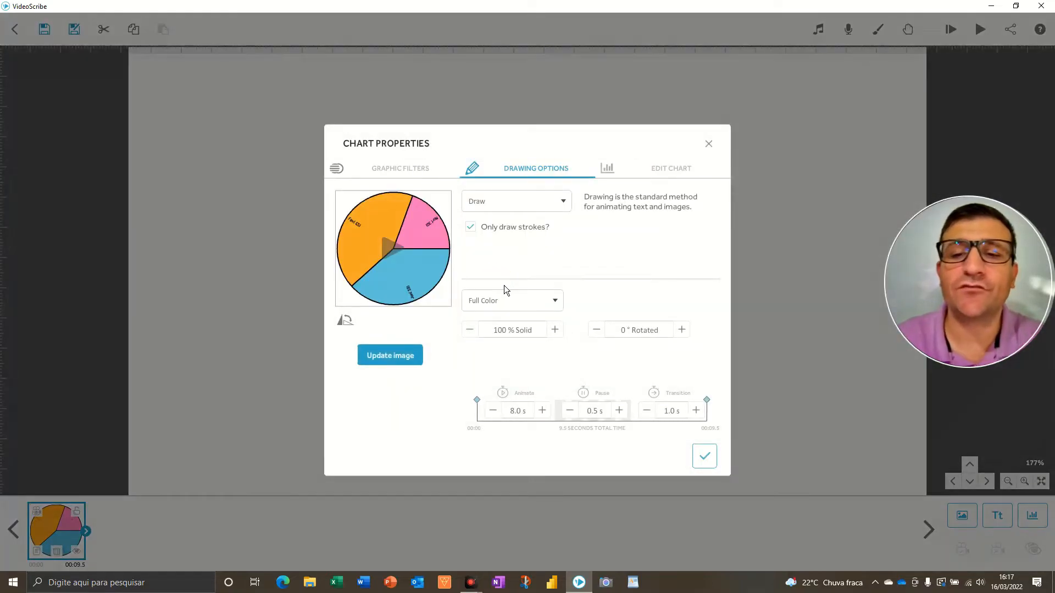
click(682, 172)
click(461, 169)
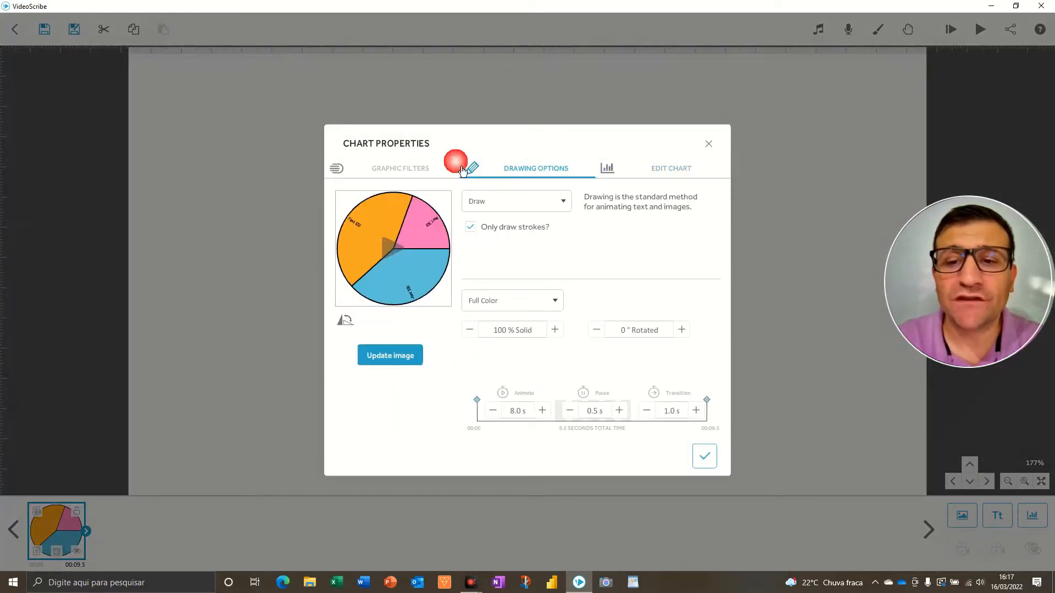
click(391, 173)
key(Escape)
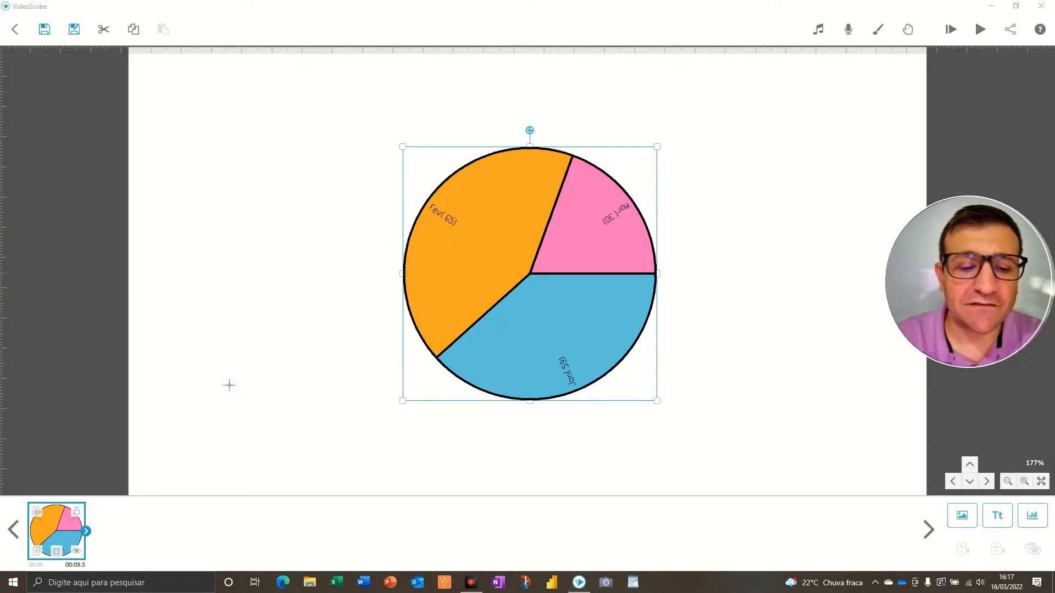
Reopen the chart properties and review the Edit Chart, Drawing Options and Graphic Filters tabs
click(39, 552)
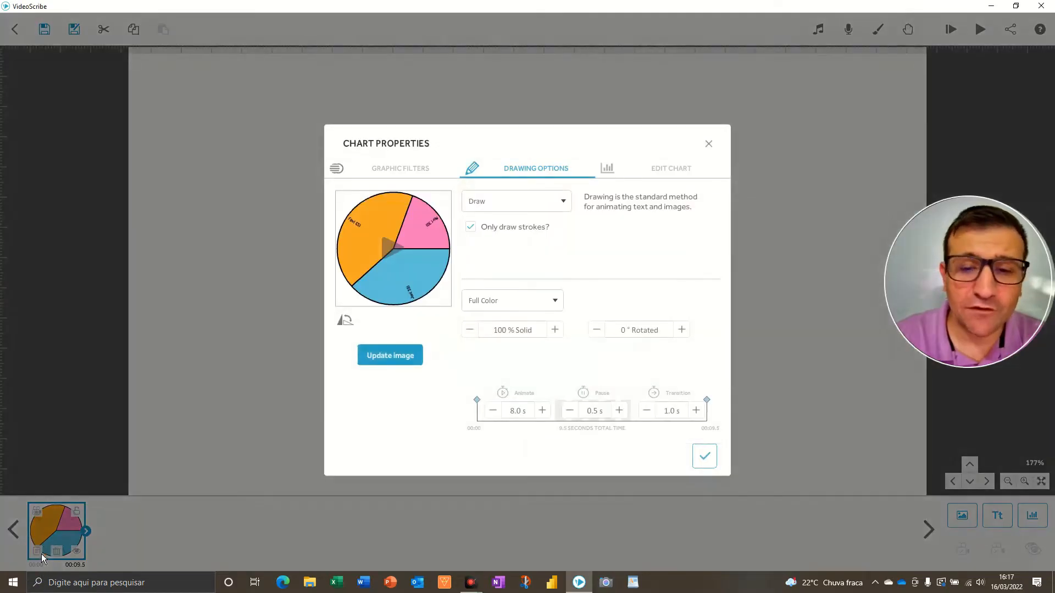
click(672, 174)
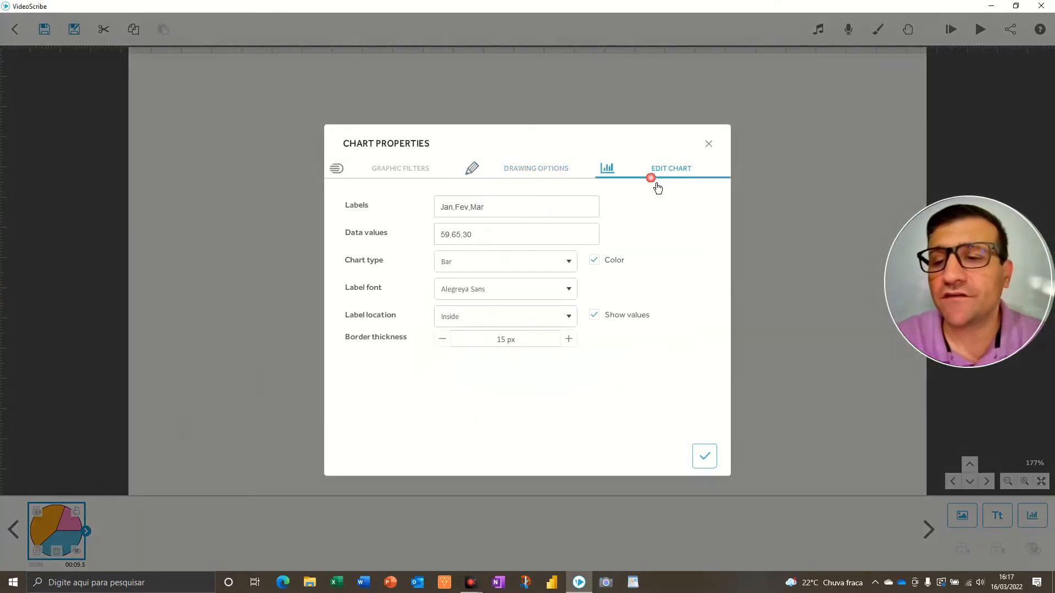
click(553, 174)
click(404, 176)
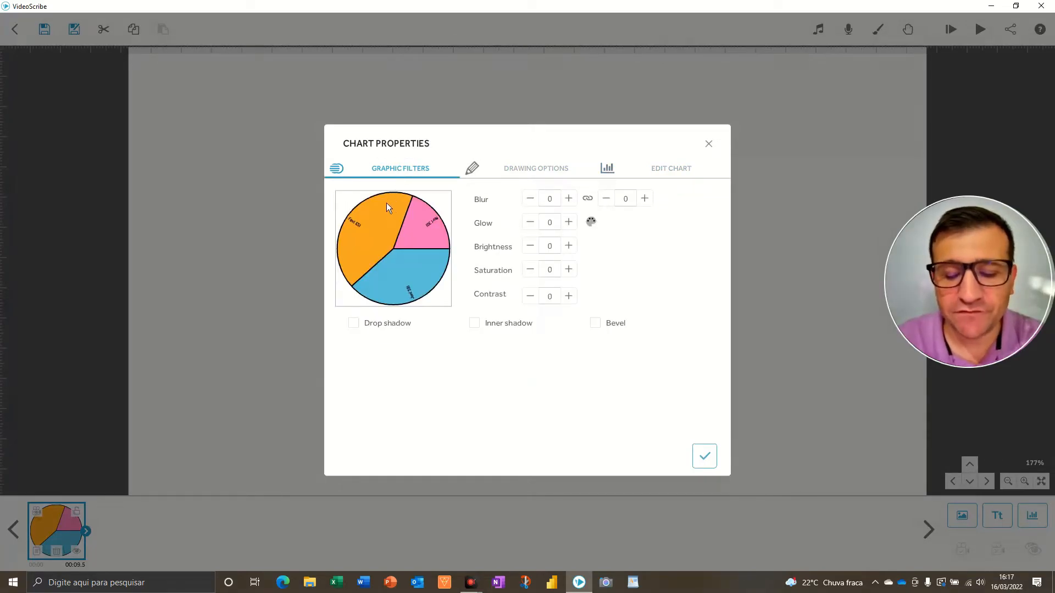
key(F5)
key(F5)
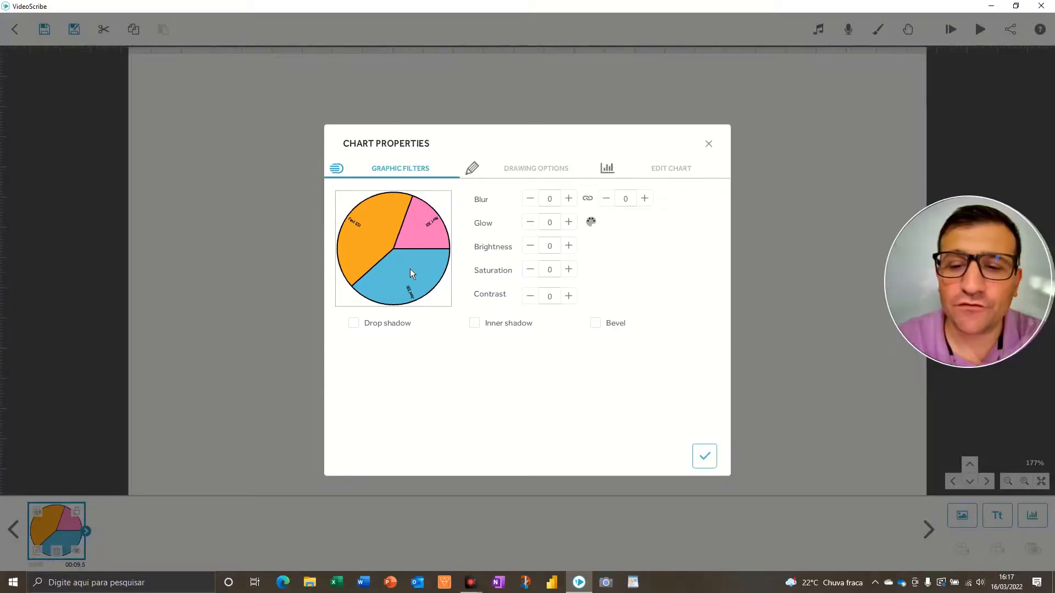
key(F5)
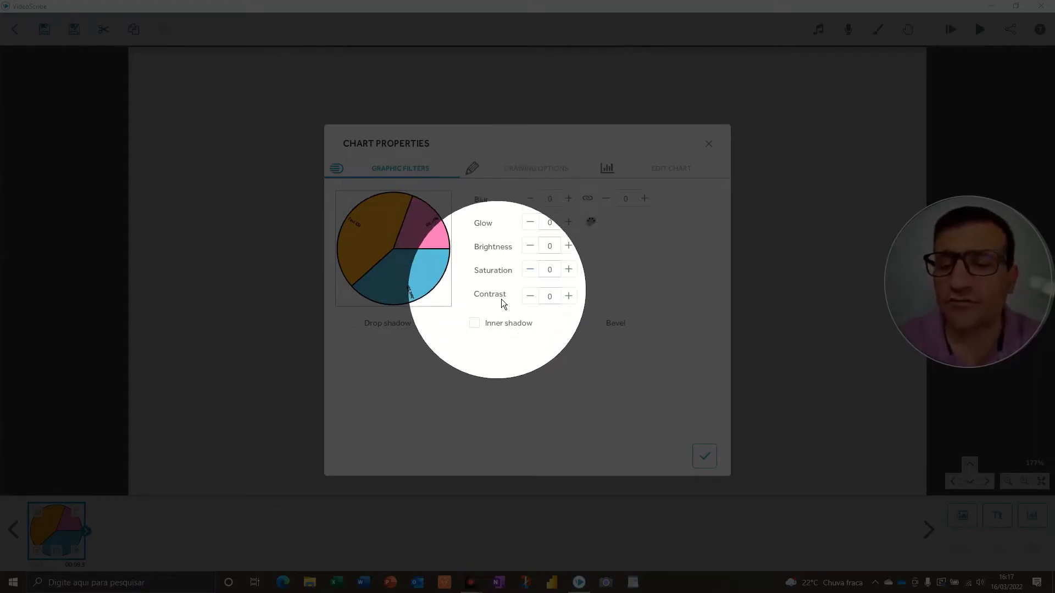
key(F5)
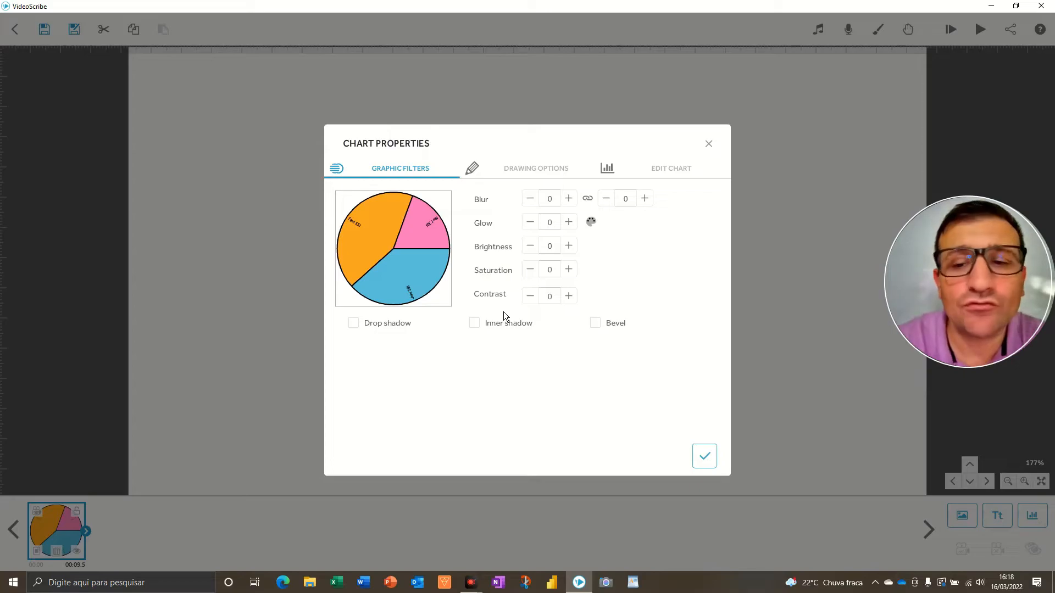
Set the chart's entrance animation to Fade in and preview it
click(531, 174)
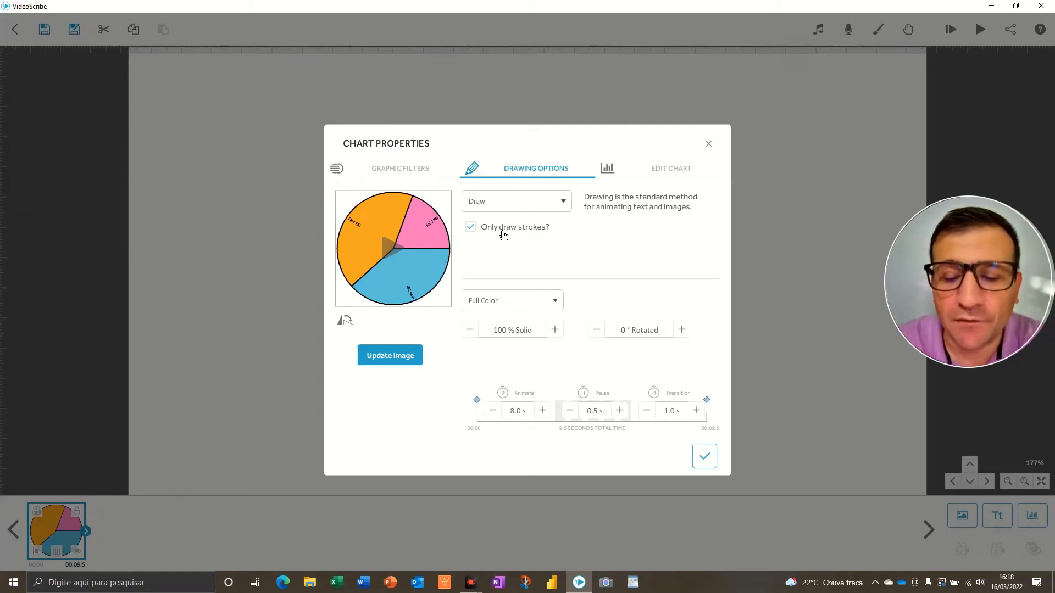
click(512, 208)
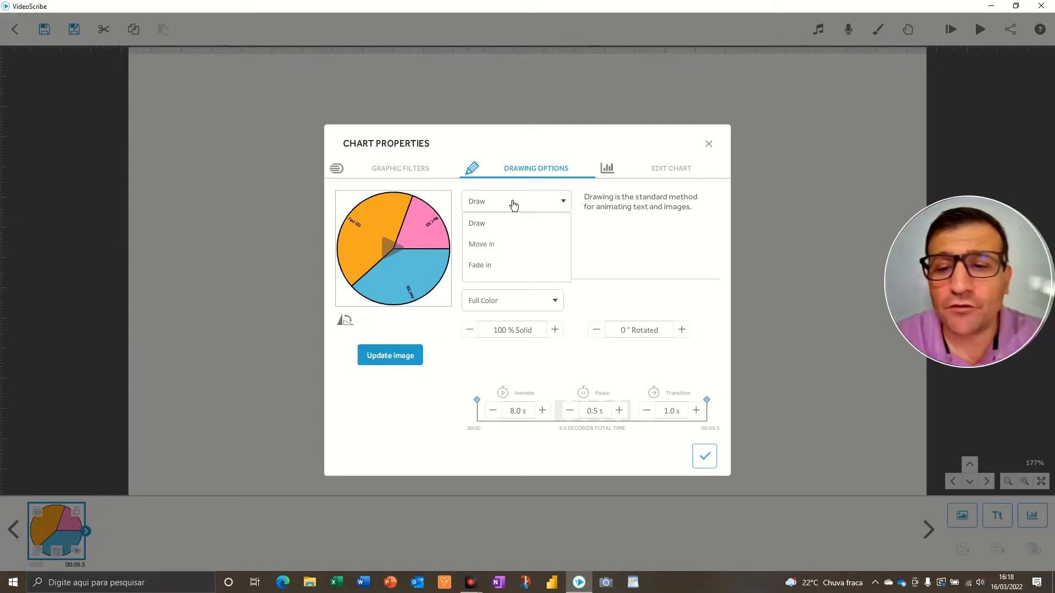
click(489, 266)
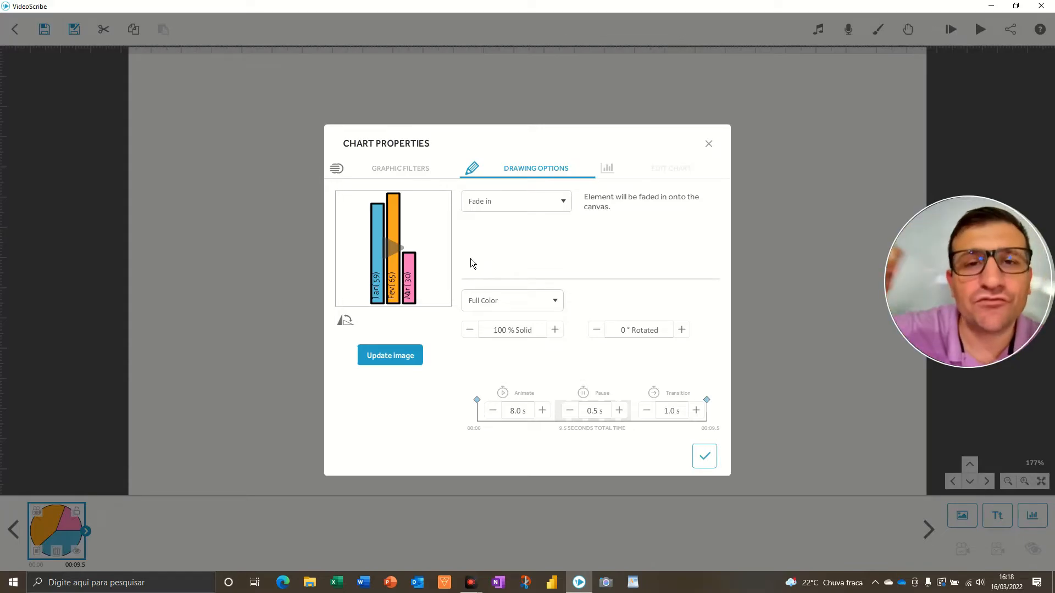
click(392, 248)
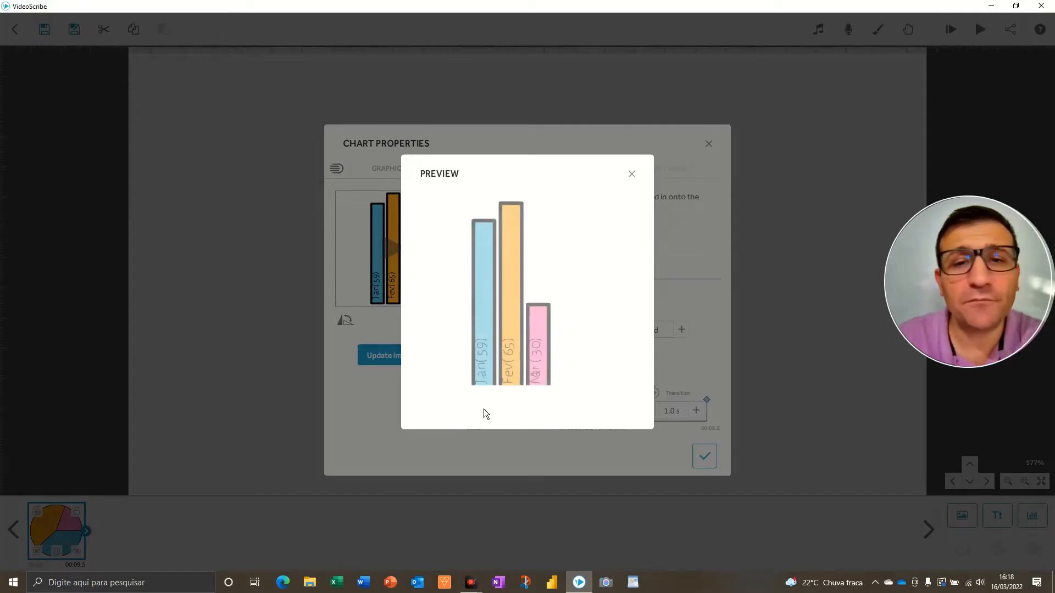
click(632, 174)
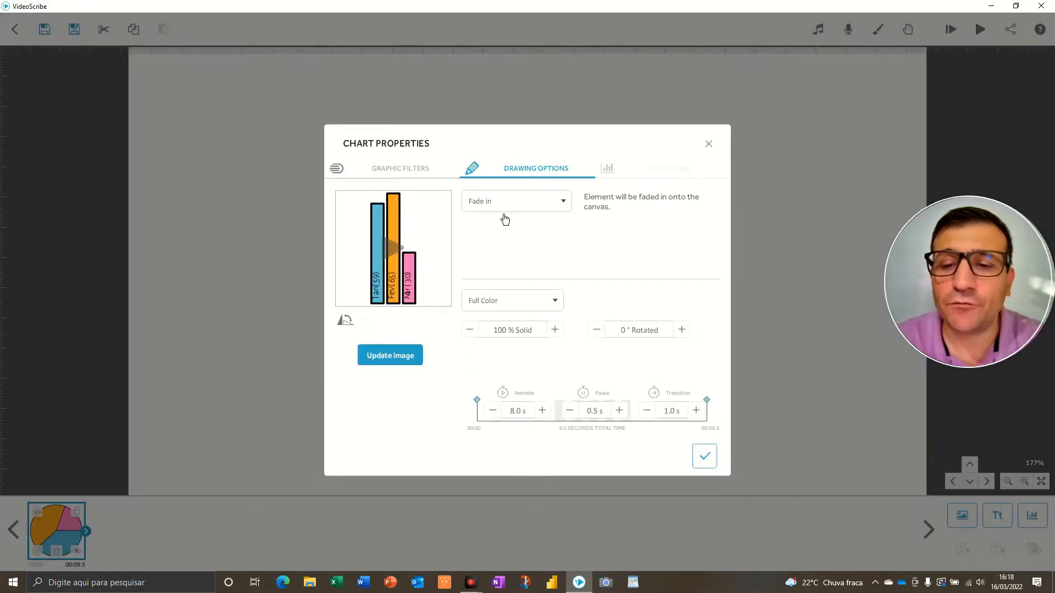
Change the chart's entrance animation to Move in and preview it
click(494, 209)
click(489, 248)
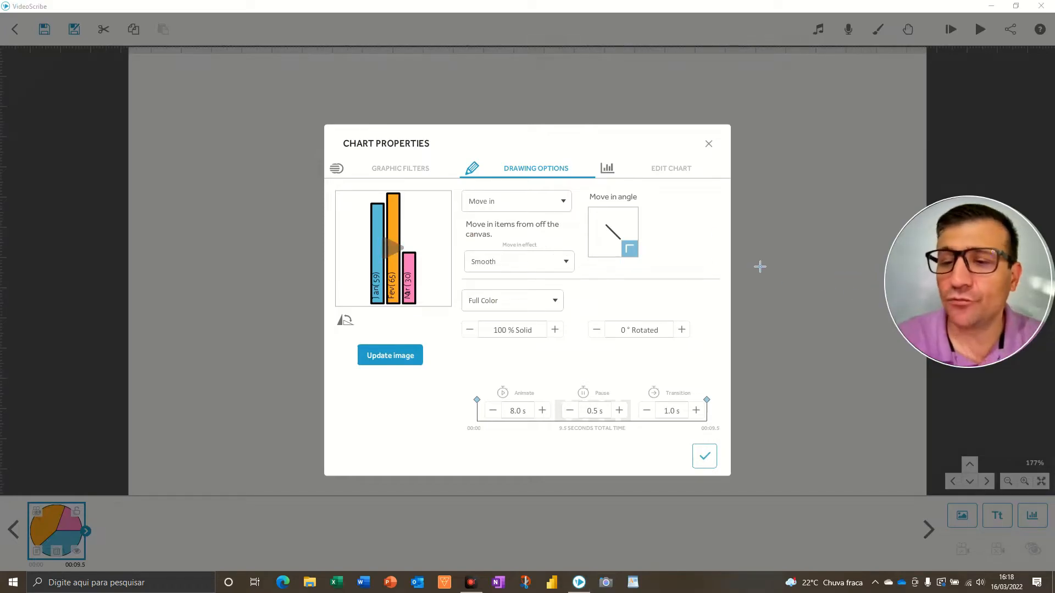
drag(705, 203, 641, 214)
drag(525, 157, 594, 214)
drag(530, 288, 592, 257)
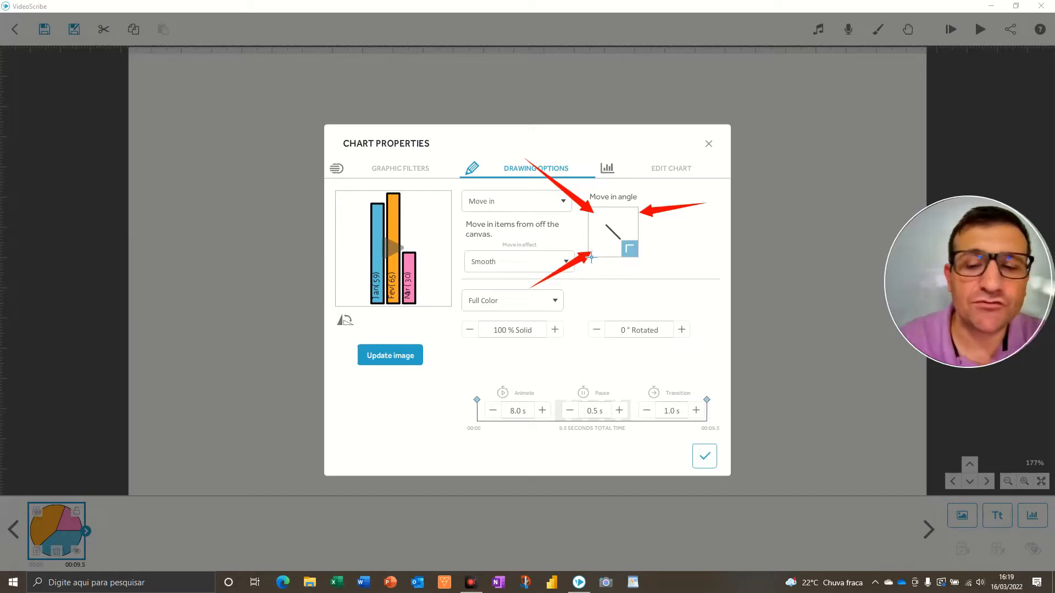
click(394, 247)
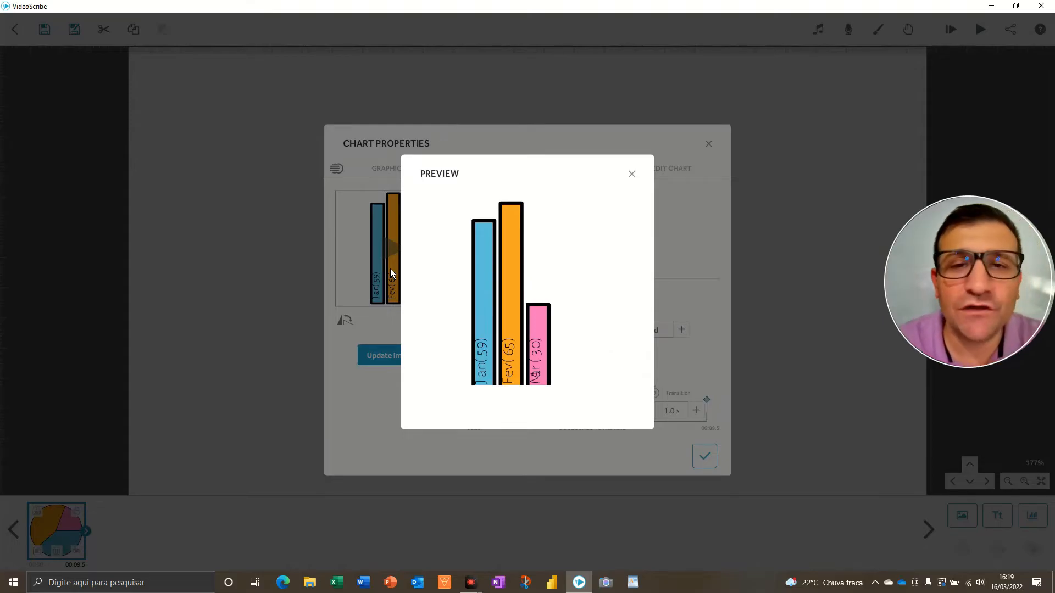
click(644, 120)
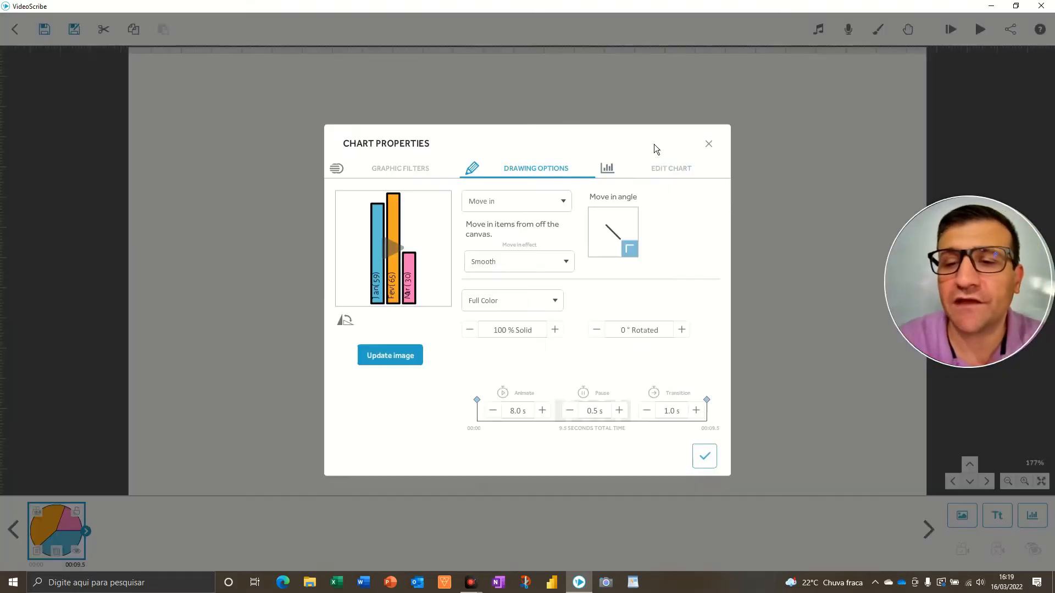
Set the chart's drawing mode to Outline and preview the animation
click(552, 309)
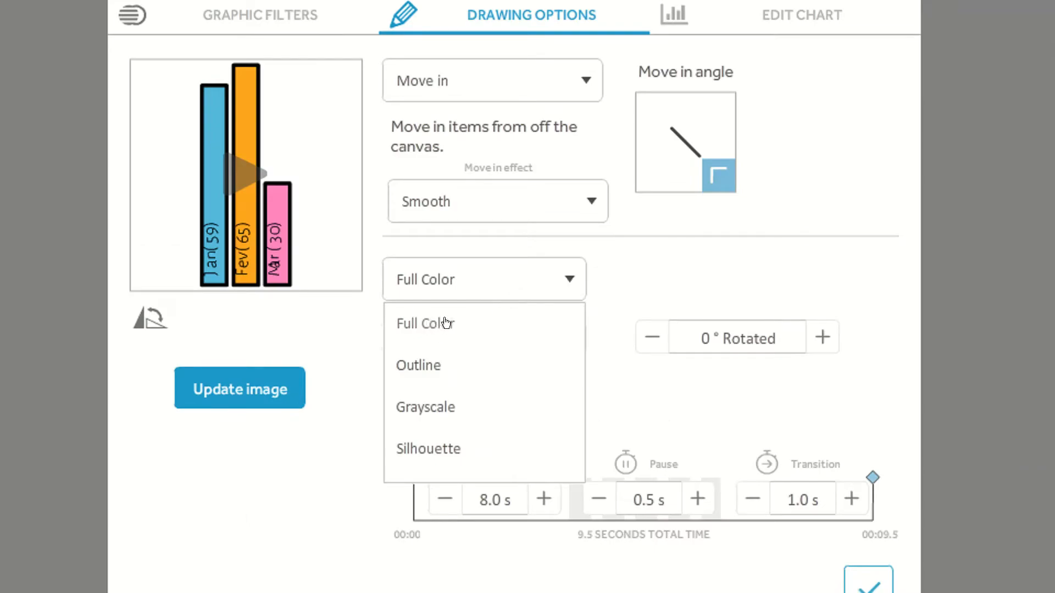
click(445, 323)
mouse_move(444, 318)
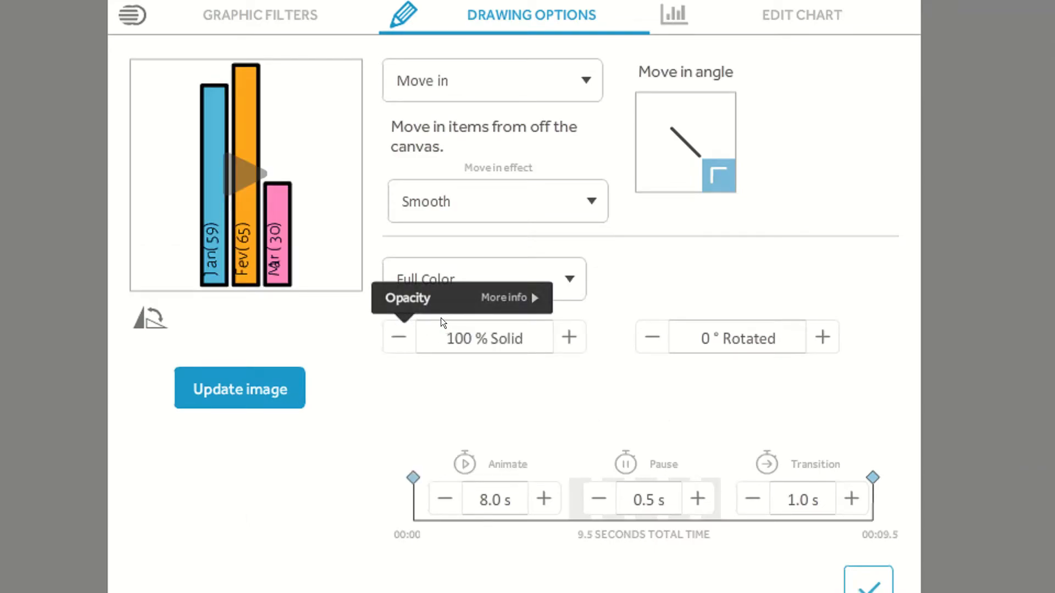
click(533, 288)
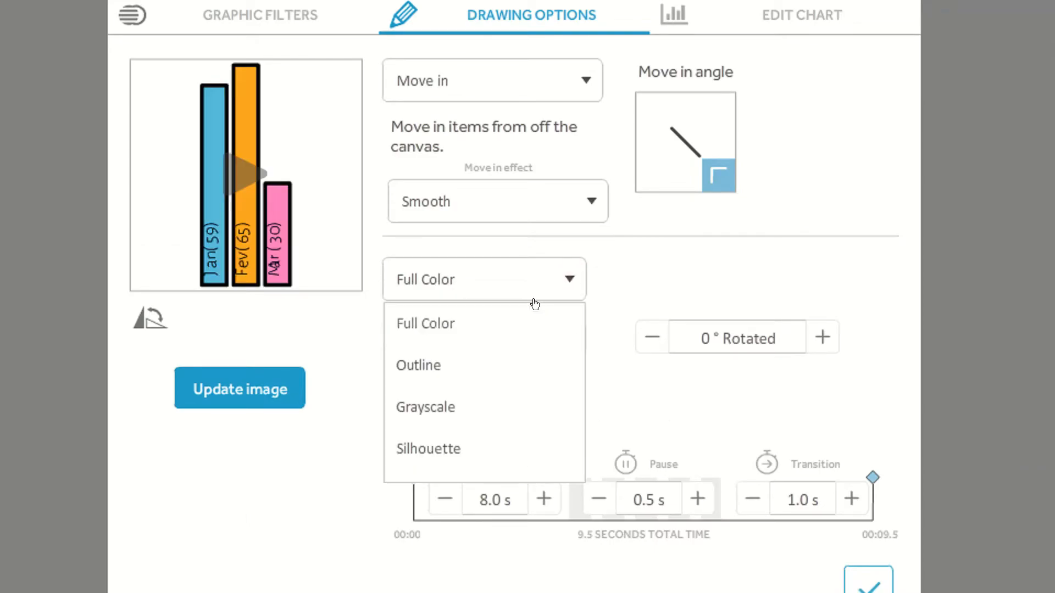
click(417, 365)
click(236, 175)
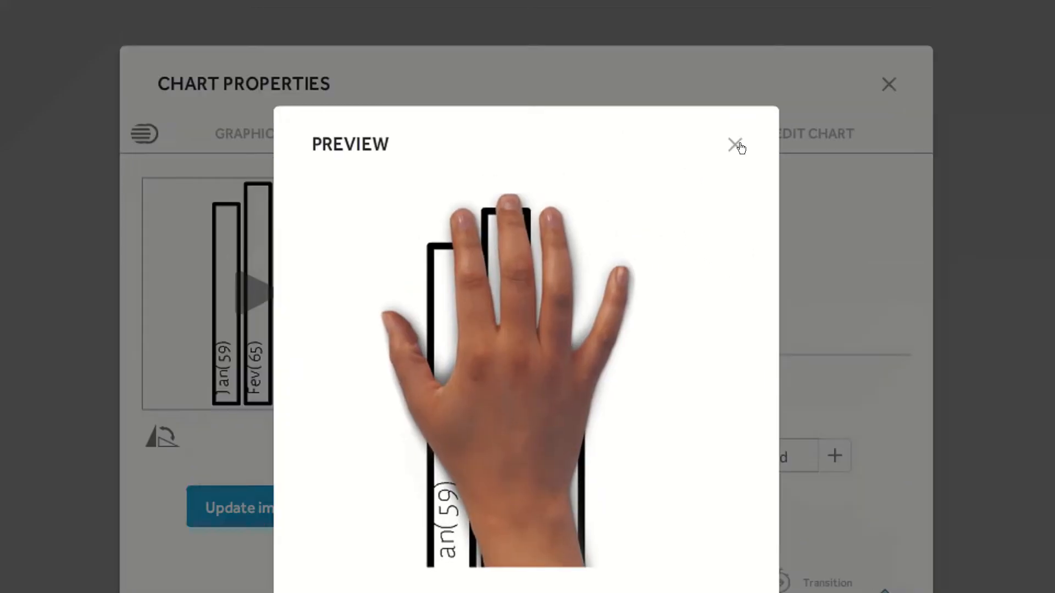
click(734, 147)
Switch the chart's drawing mode to Grayscale and preview the animation
click(439, 401)
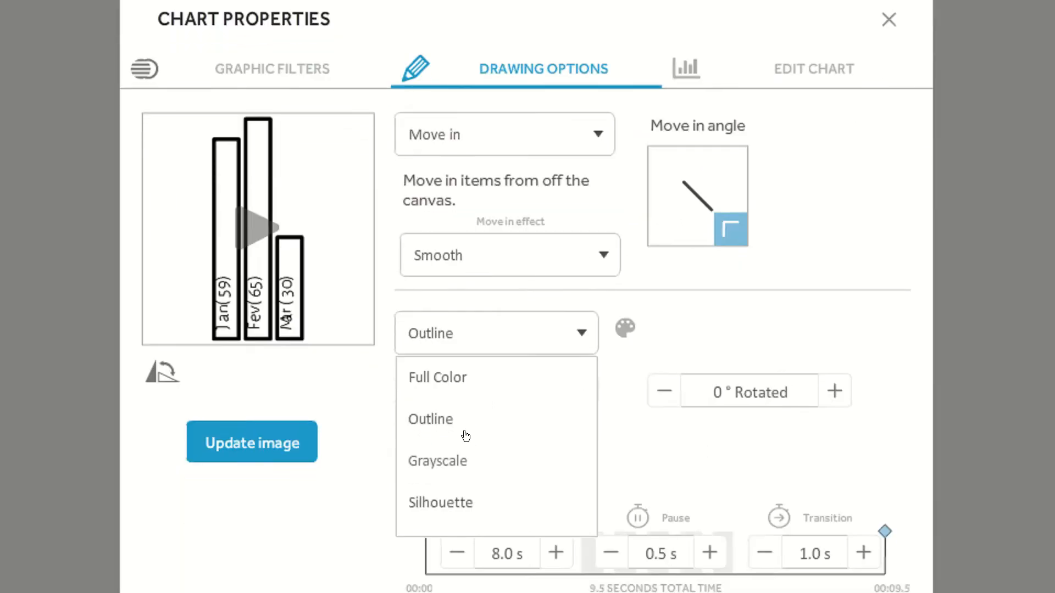
click(431, 438)
click(251, 208)
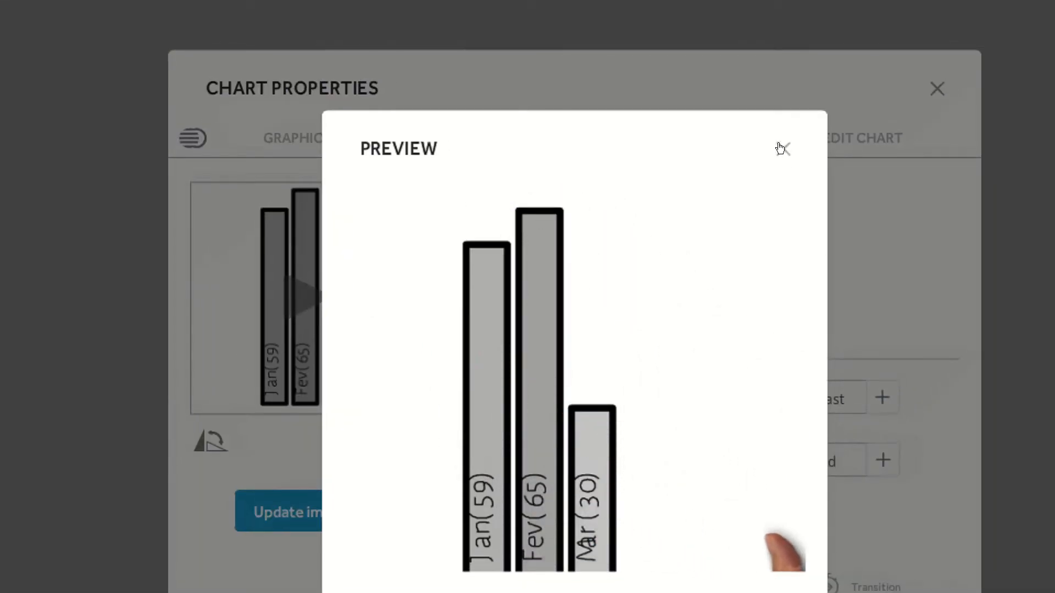
click(783, 148)
Switch the drawing mode to Silhouette, then set it back to Full Color
click(542, 393)
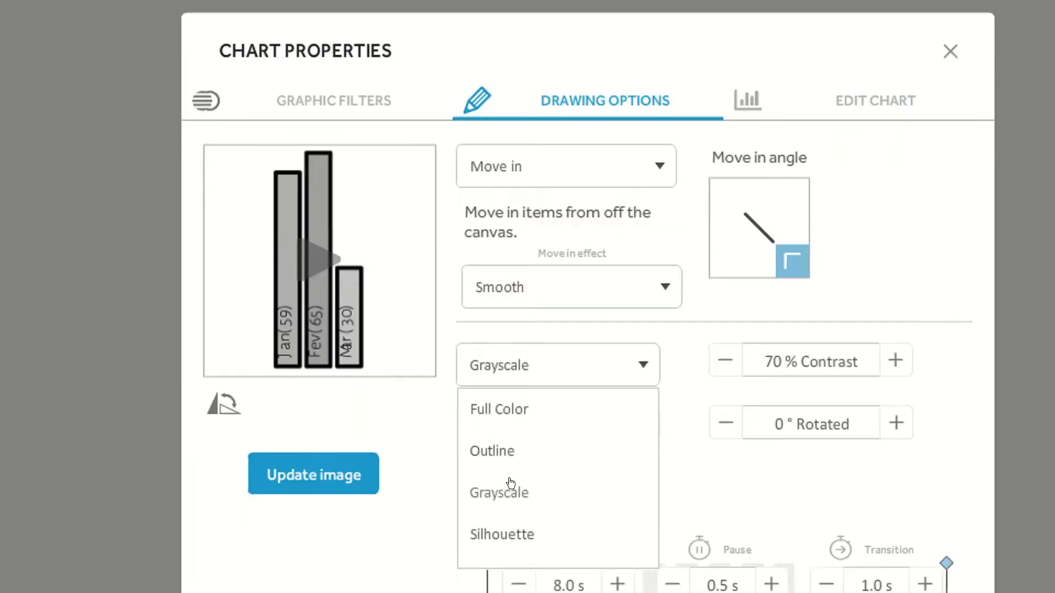
click(641, 401)
click(641, 402)
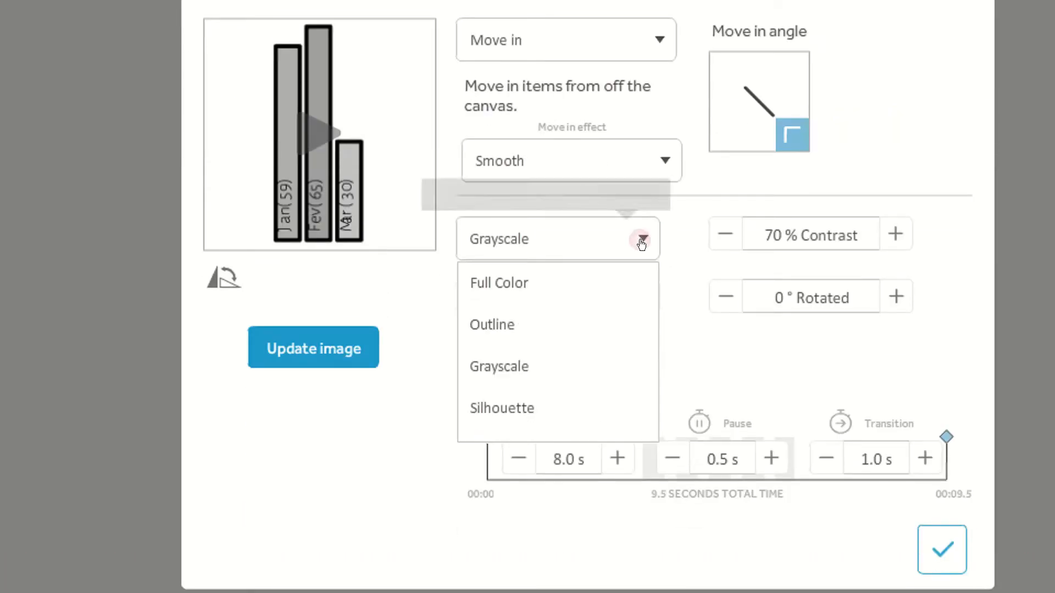
click(507, 407)
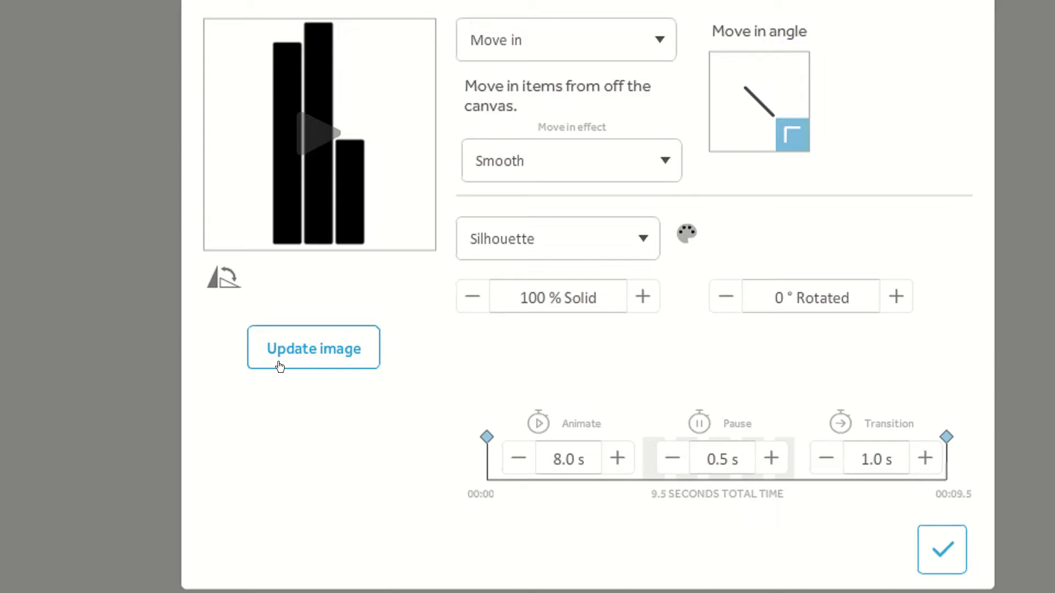
click(627, 238)
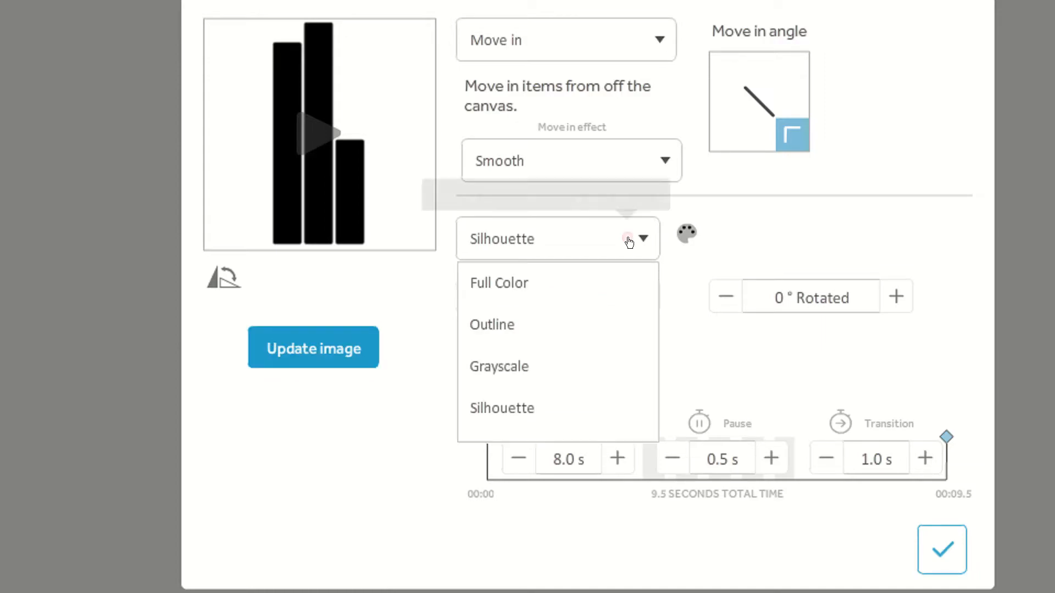
click(511, 286)
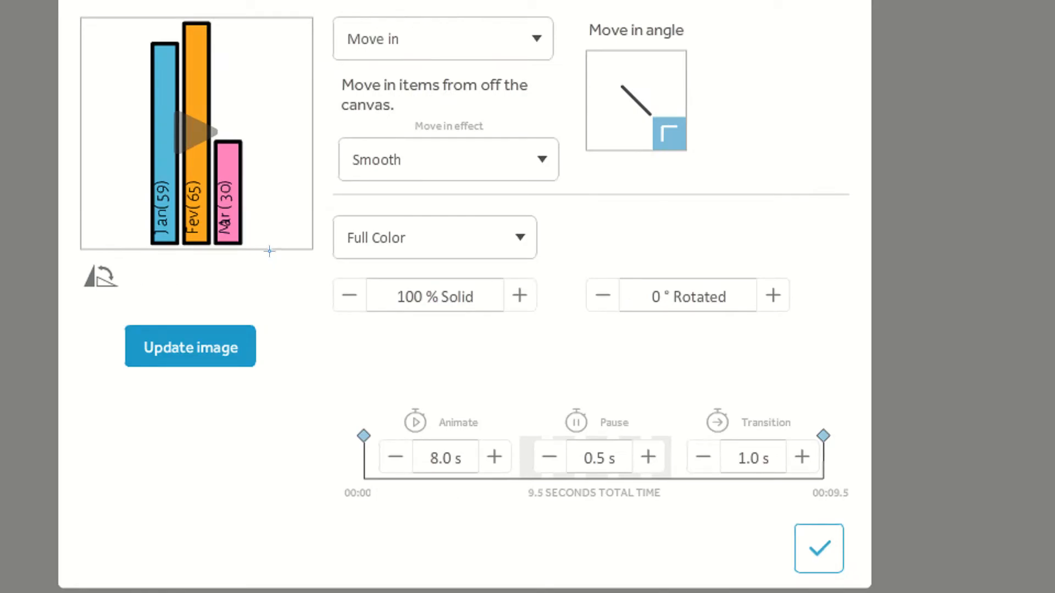
drag(269, 251, 552, 333)
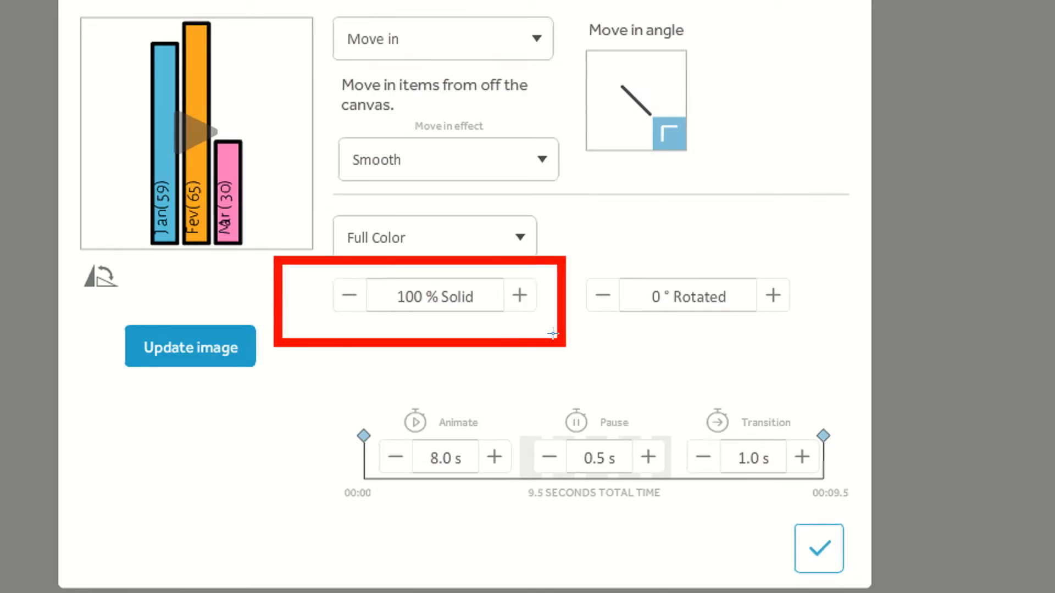
drag(555, 213, 845, 358)
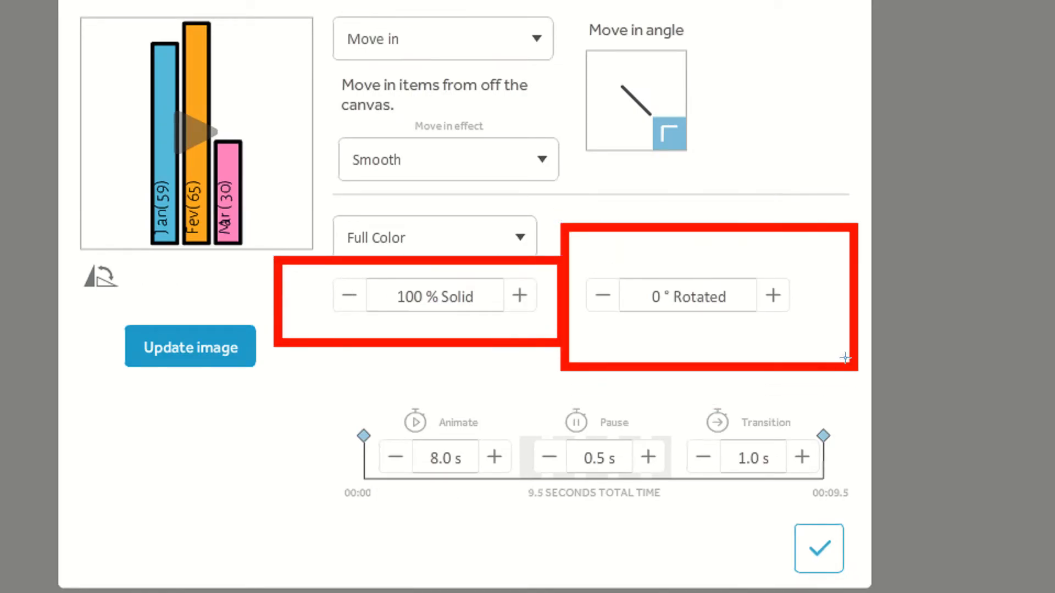
mouse_move(299, 362)
mouse_down()
mouse_move(499, 508)
mouse_move(531, 505)
mouse_up()
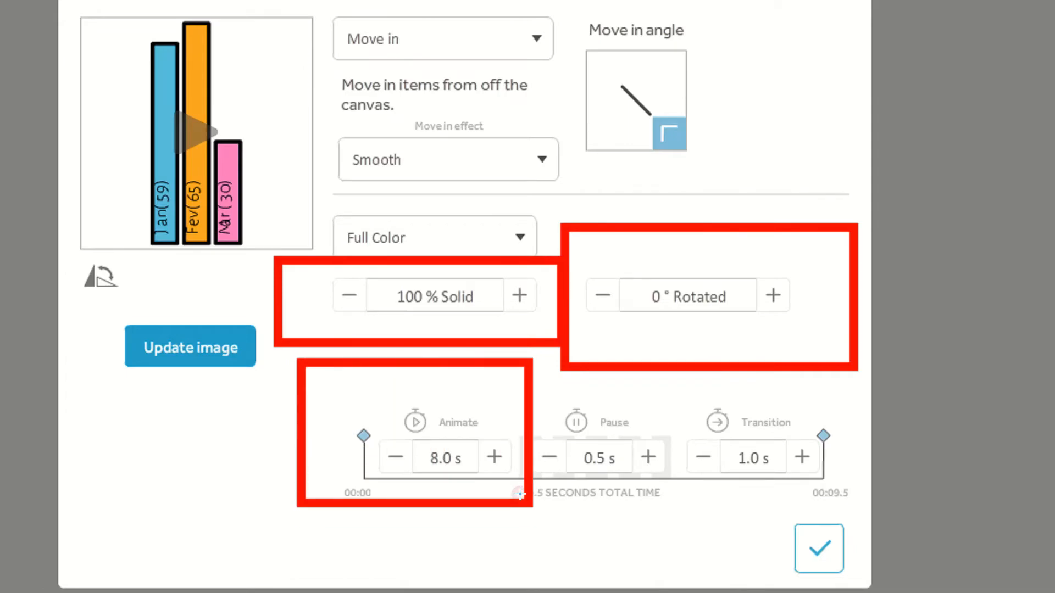
drag(545, 387, 660, 459)
drag(679, 380, 876, 461)
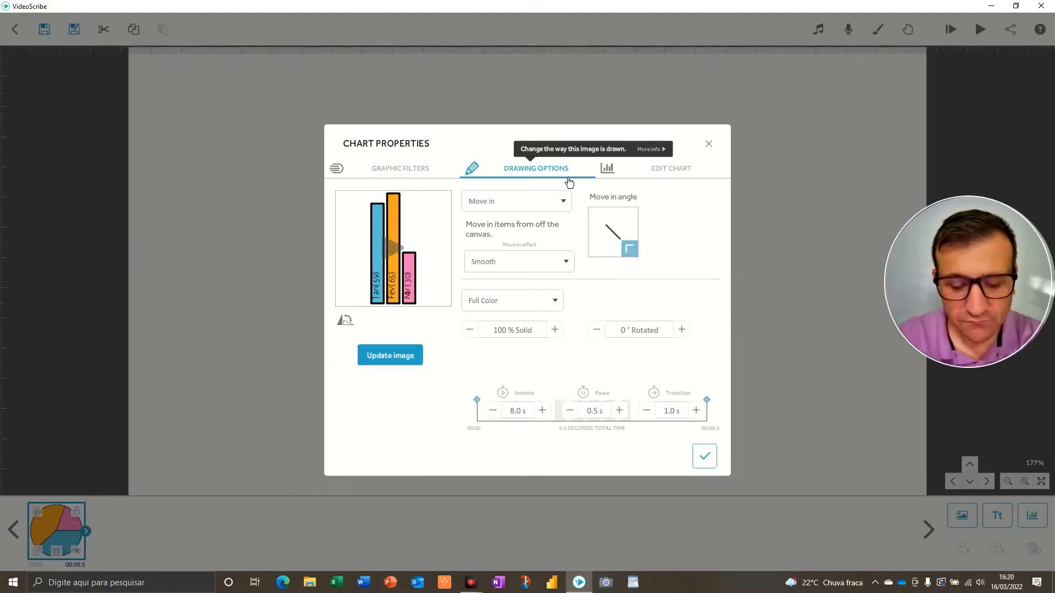
key(F5)
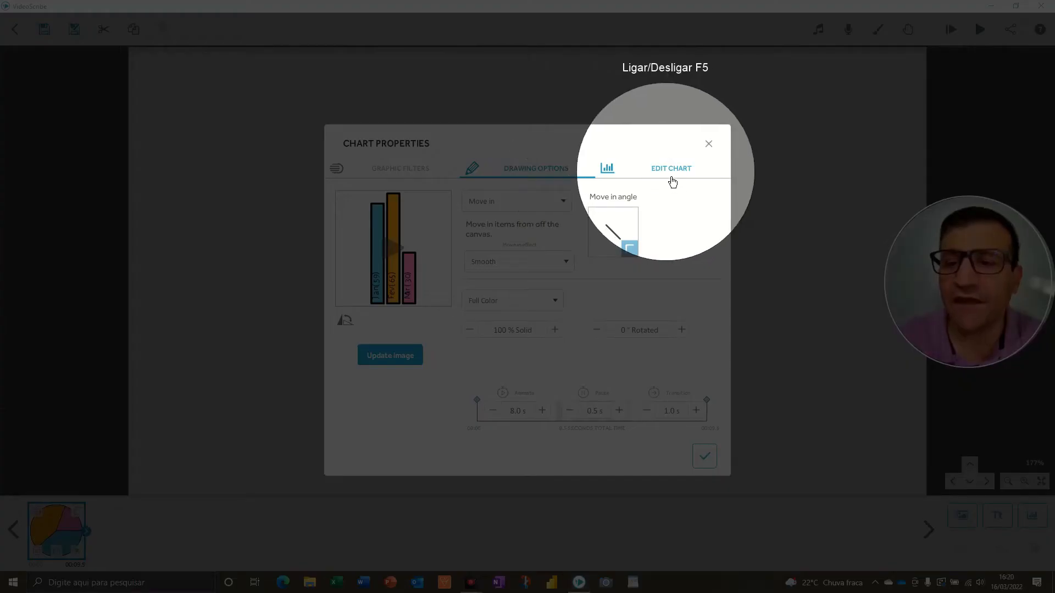
key(F5)
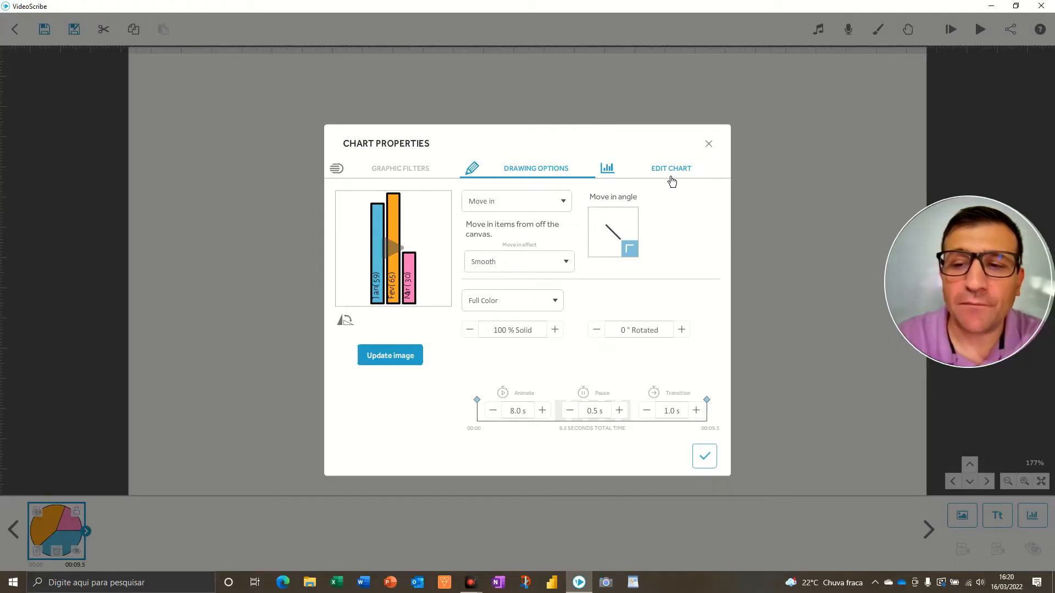
Change the chart type to Line in the chart editor, apply the properties, and play the scene preview
click(671, 180)
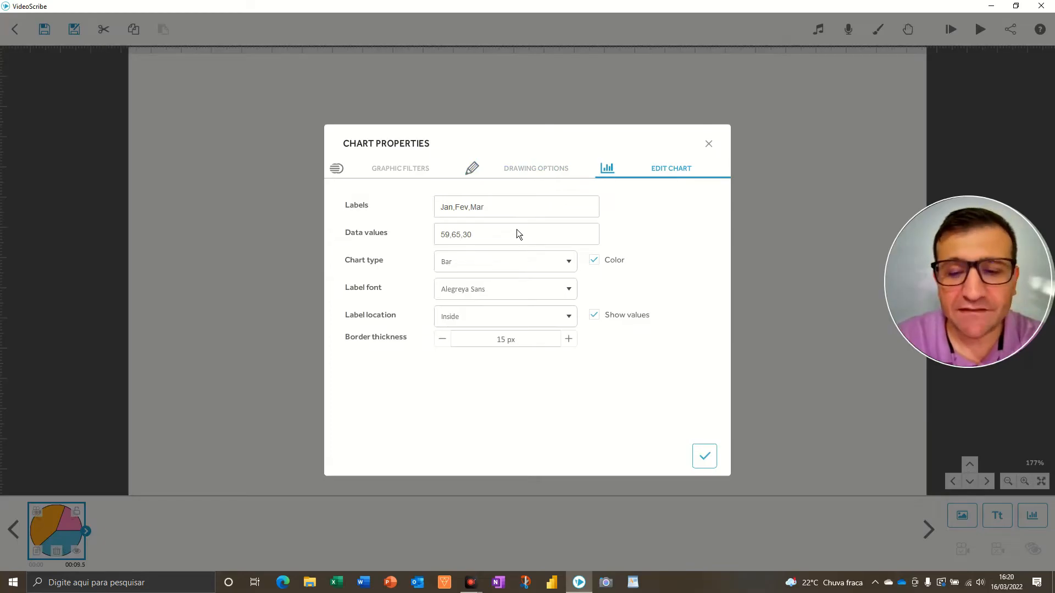
key(F5)
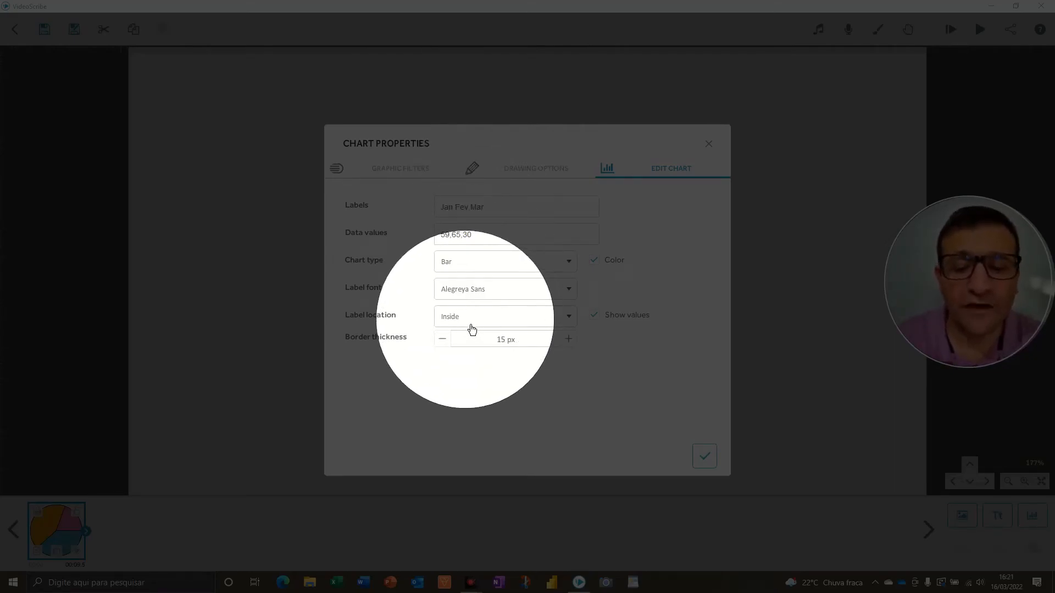
key(F5)
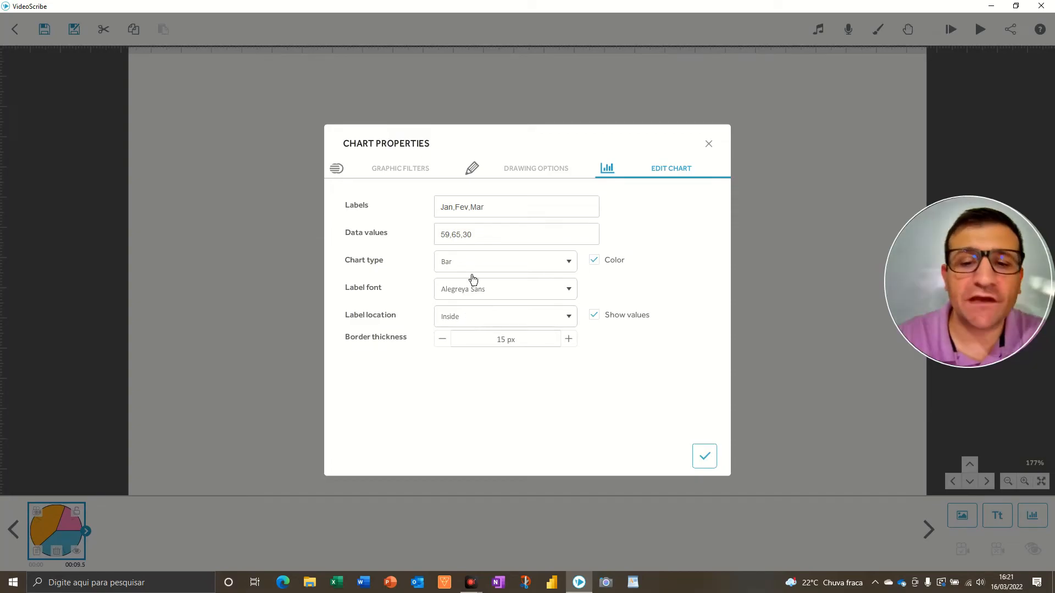
click(477, 271)
click(461, 337)
click(707, 460)
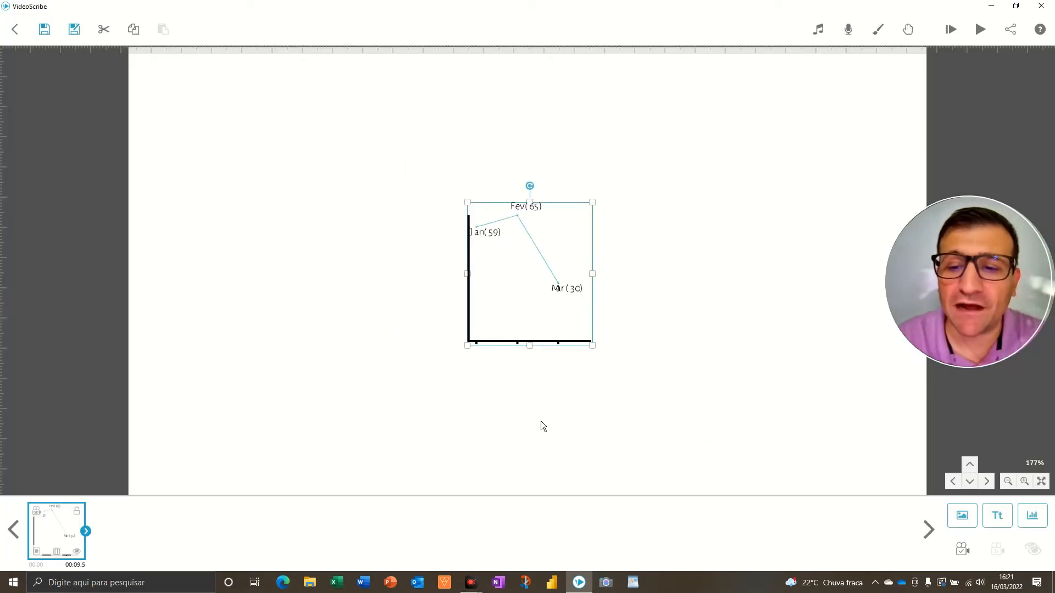
scroll(523, 308, up, 2)
click(959, 28)
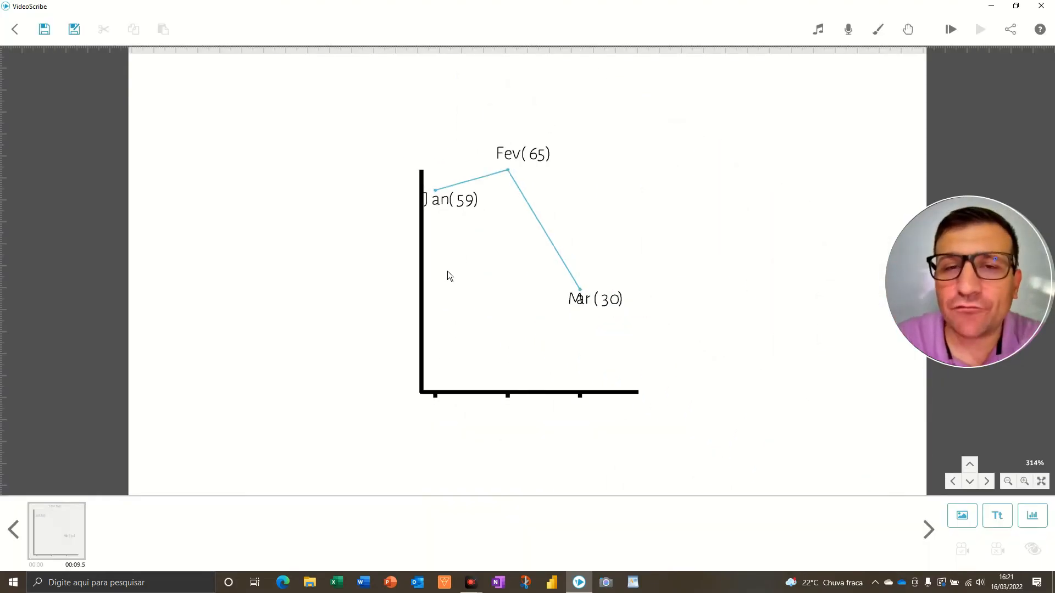
Delete the chart from the canvas
click(483, 269)
key(Delete)
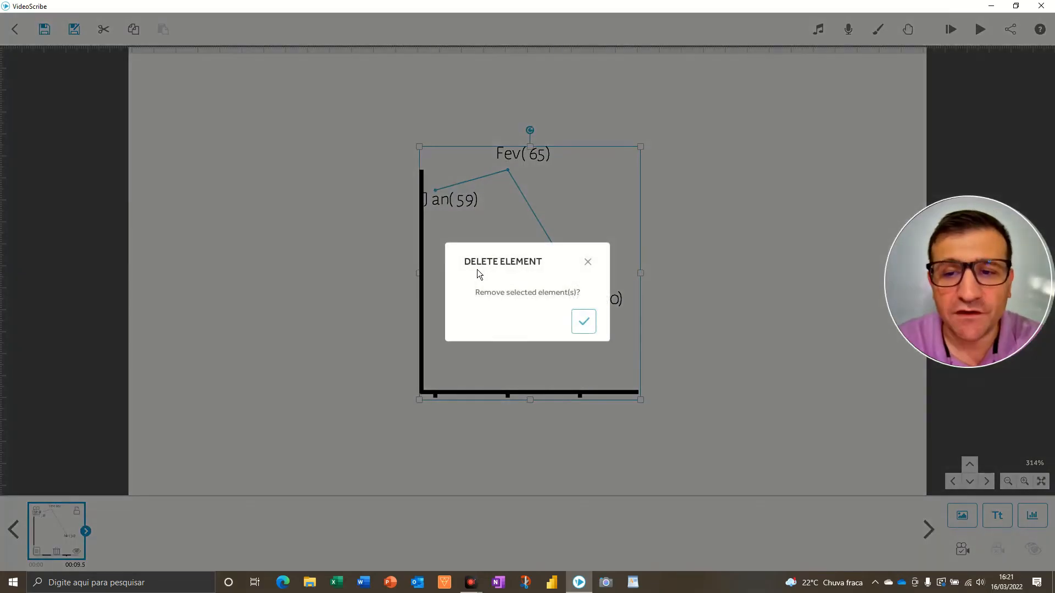
click(581, 321)
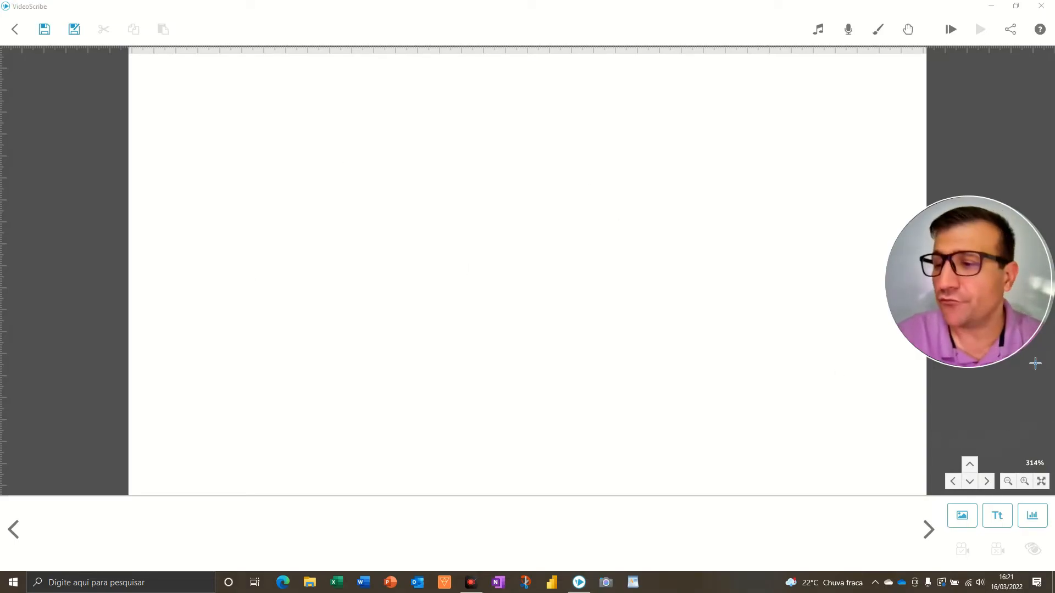
Import the image file Captura de tela 2022-03-16 145256.png from the computer into the image library
click(967, 522)
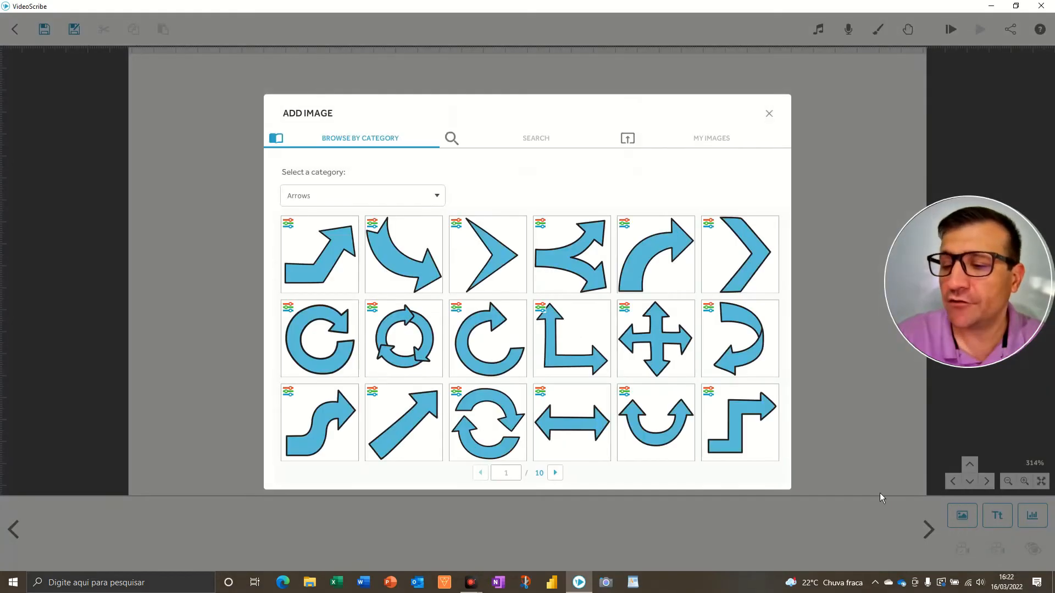
key(F5)
click(704, 144)
key(F5)
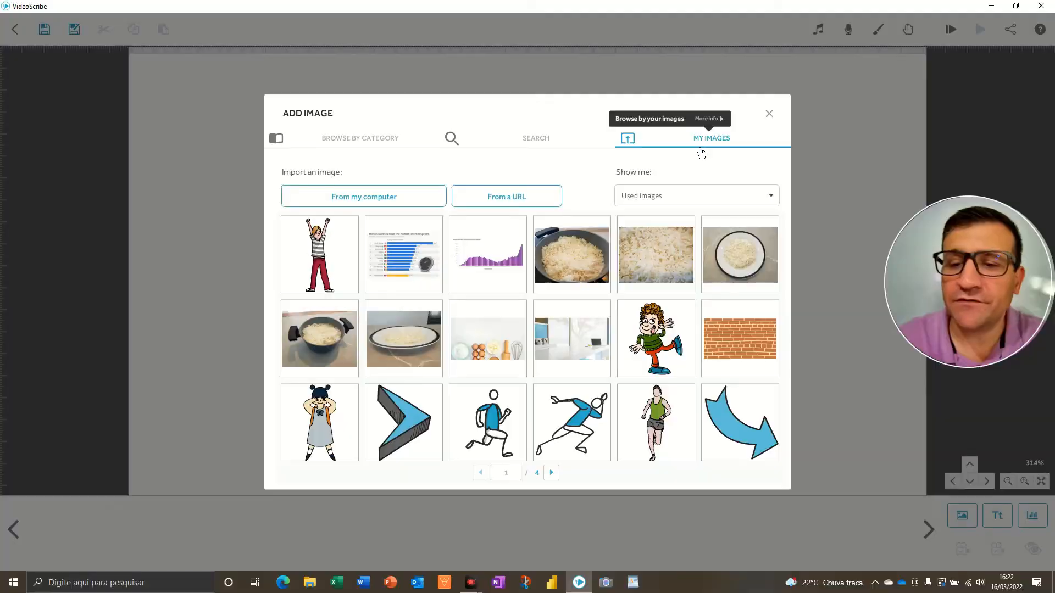
key(F5)
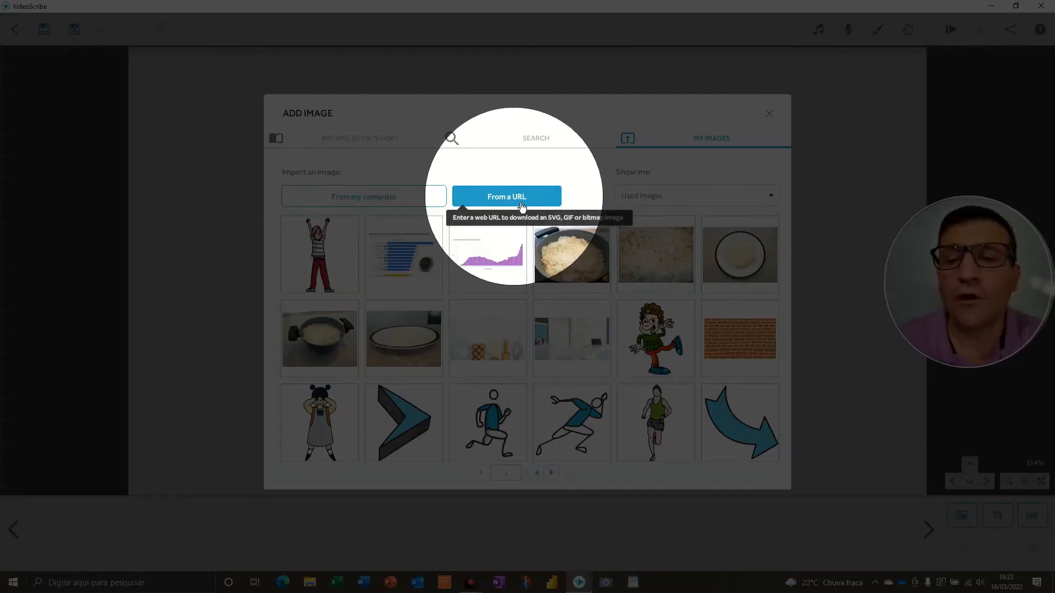
key(F5)
key(F5)
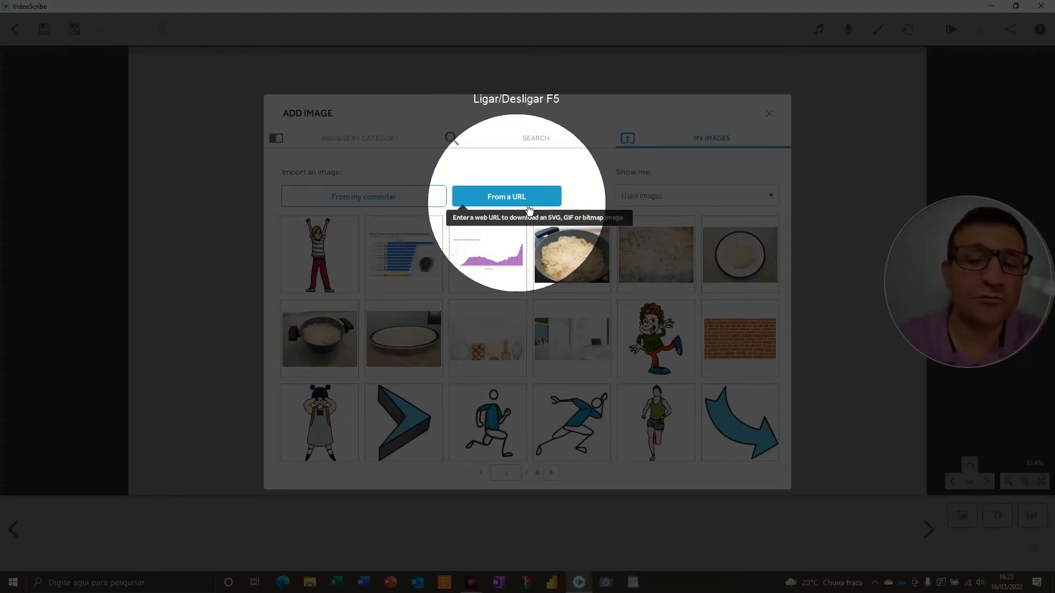
key(F5)
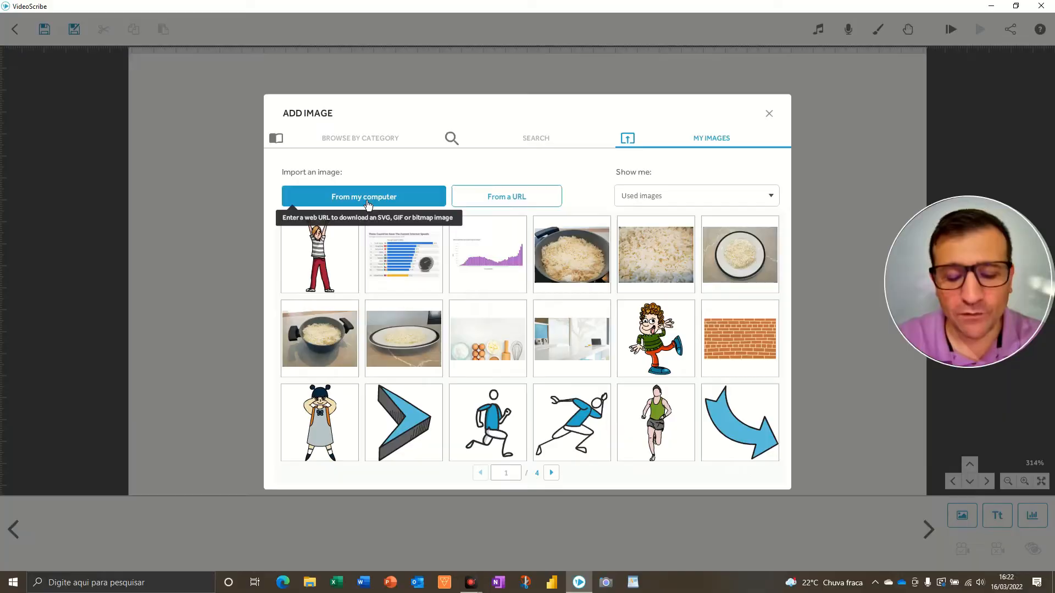
key(F5)
key(F5)
click(367, 203)
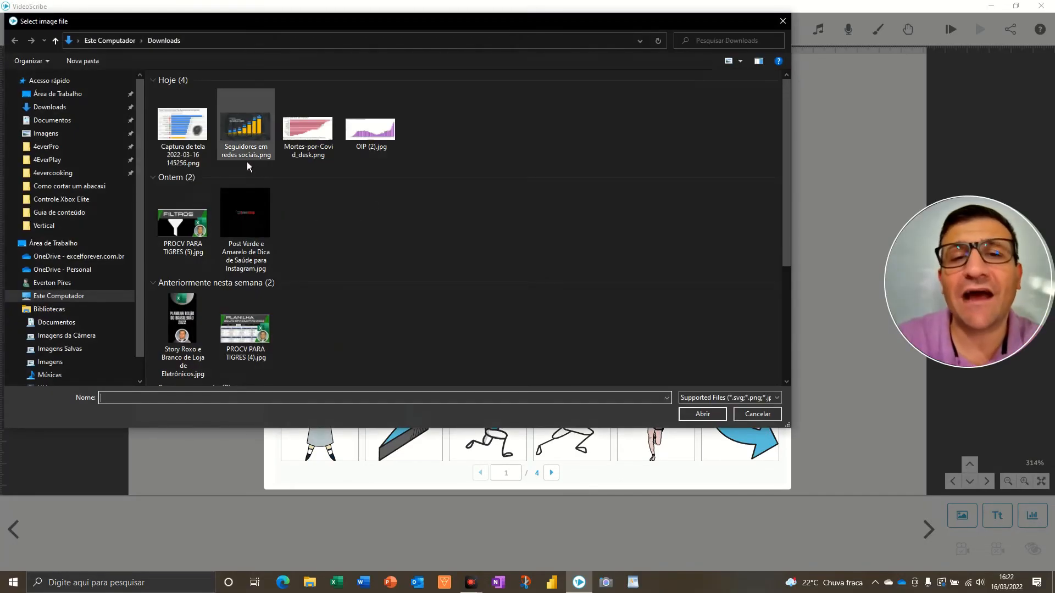
double_click(198, 144)
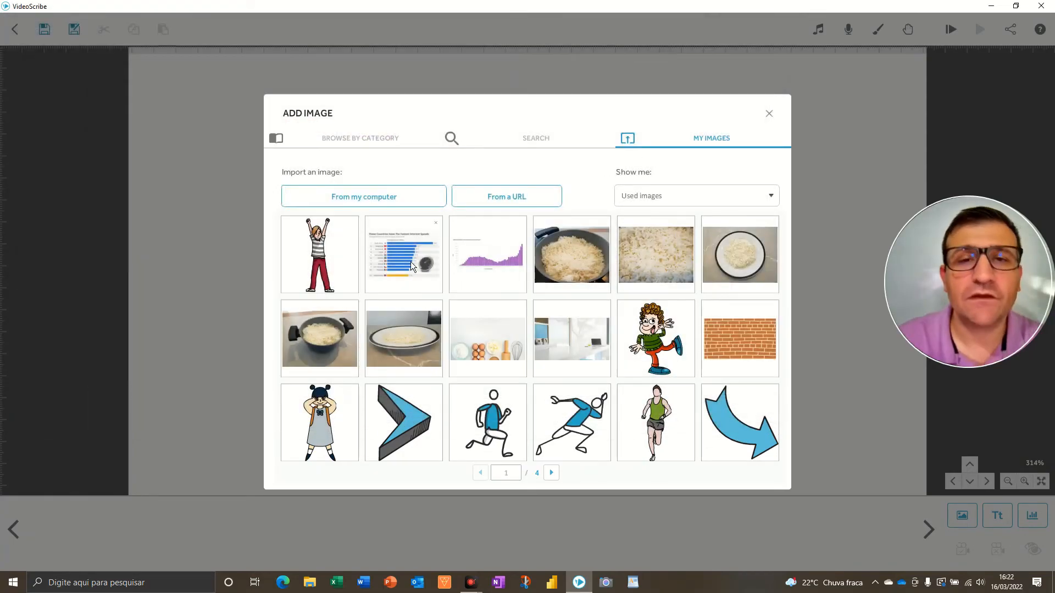
Add the imported internet-speeds chart image to the canvas
key(F5)
key(F5)
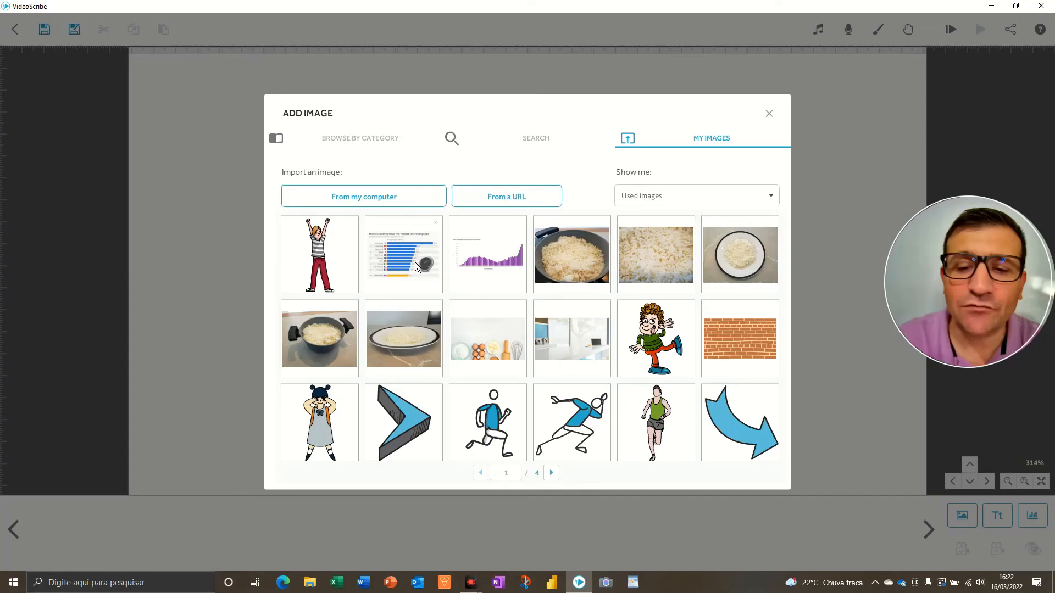
click(415, 267)
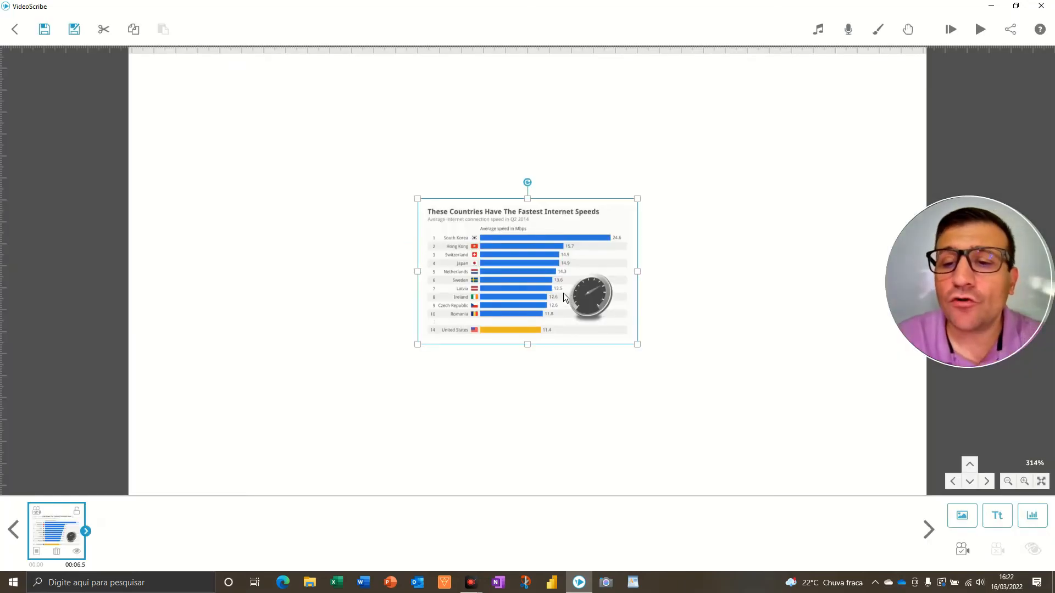
Enlarge and center the image on the canvas, then play the scene preview
drag(563, 293, 448, 222)
drag(521, 271, 630, 353)
drag(526, 188, 628, 252)
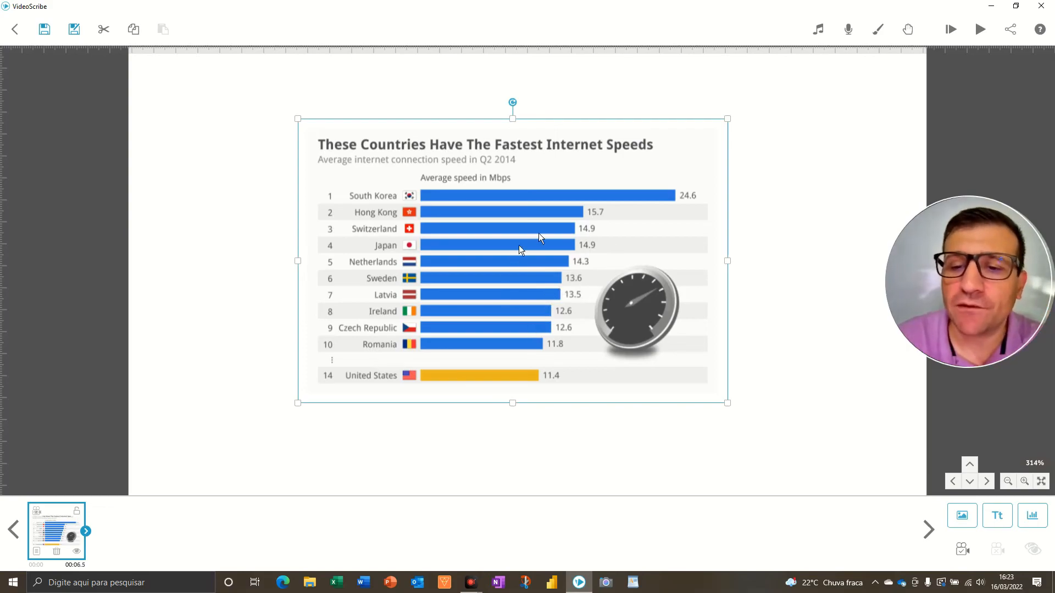
click(959, 37)
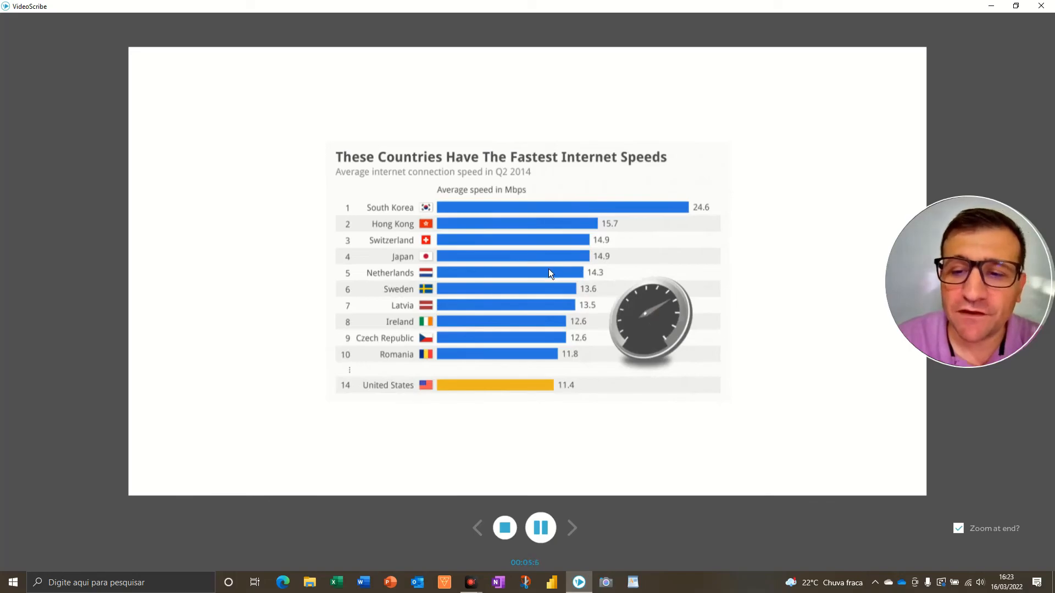
Open the chart image's properties and review its drawing hand, drawing options and graphic filter settings before closing the dialog
double_click(532, 296)
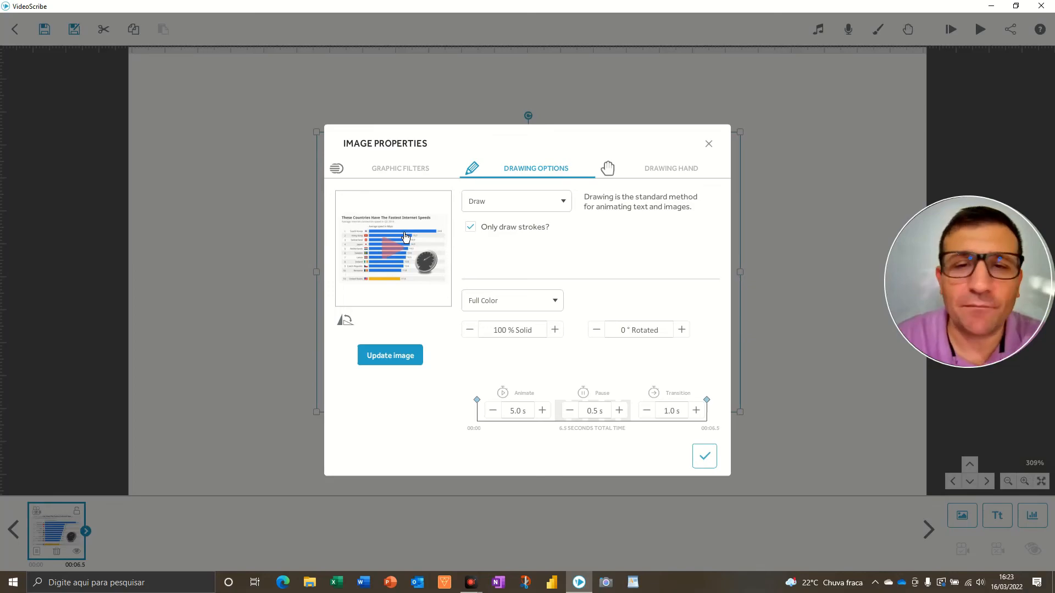
click(665, 174)
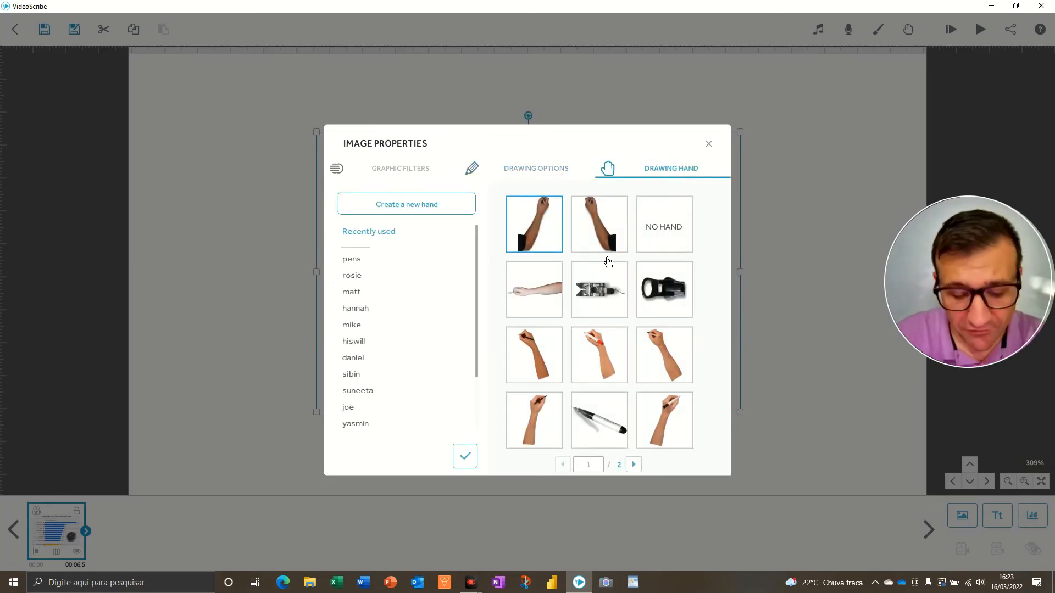
key(F5)
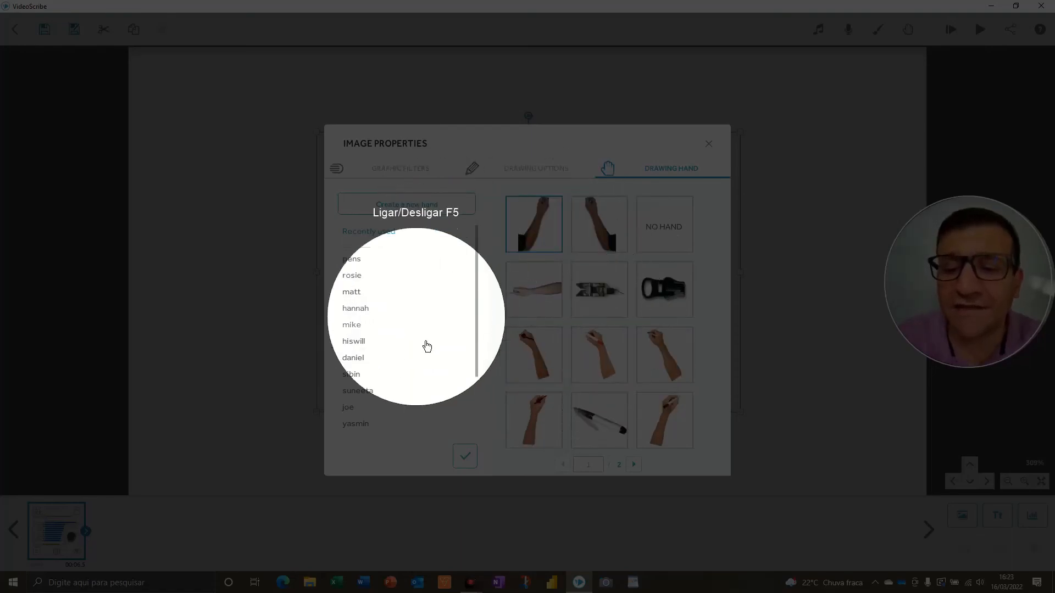
key(F5)
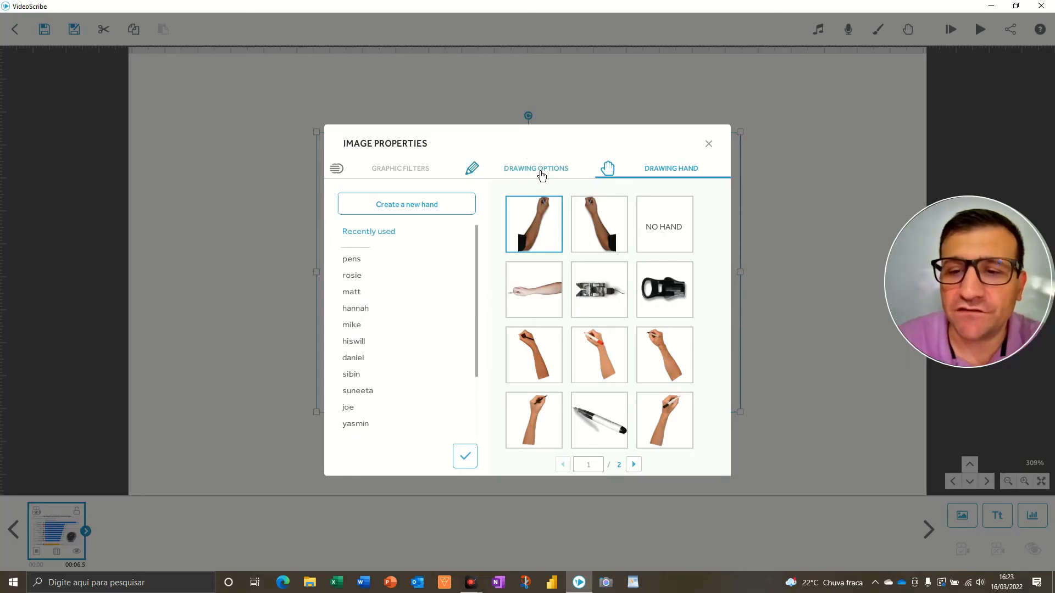
click(541, 171)
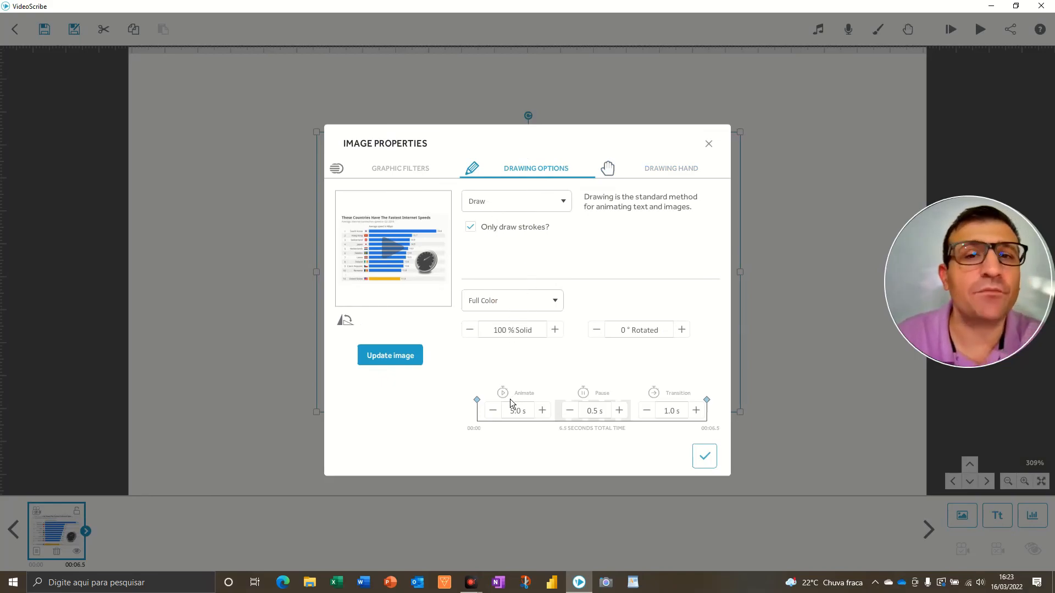
click(406, 180)
key(F5)
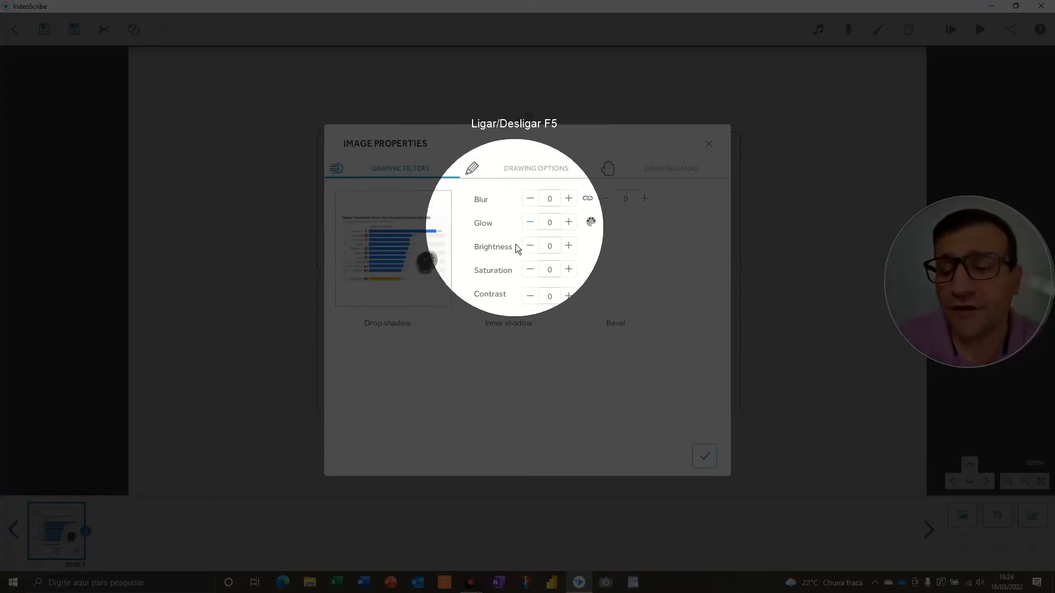
key(F5)
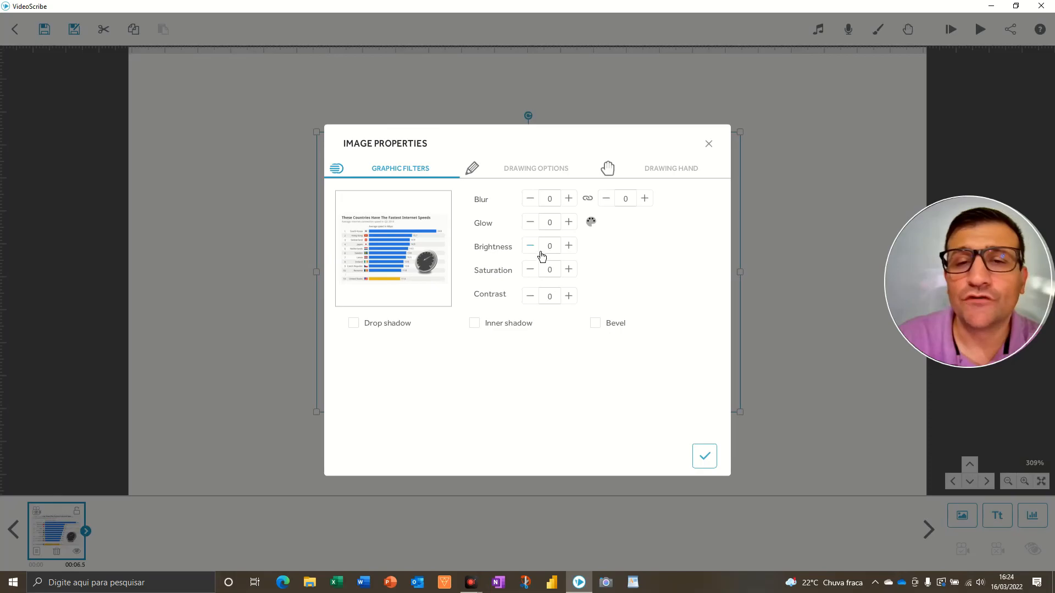
click(698, 453)
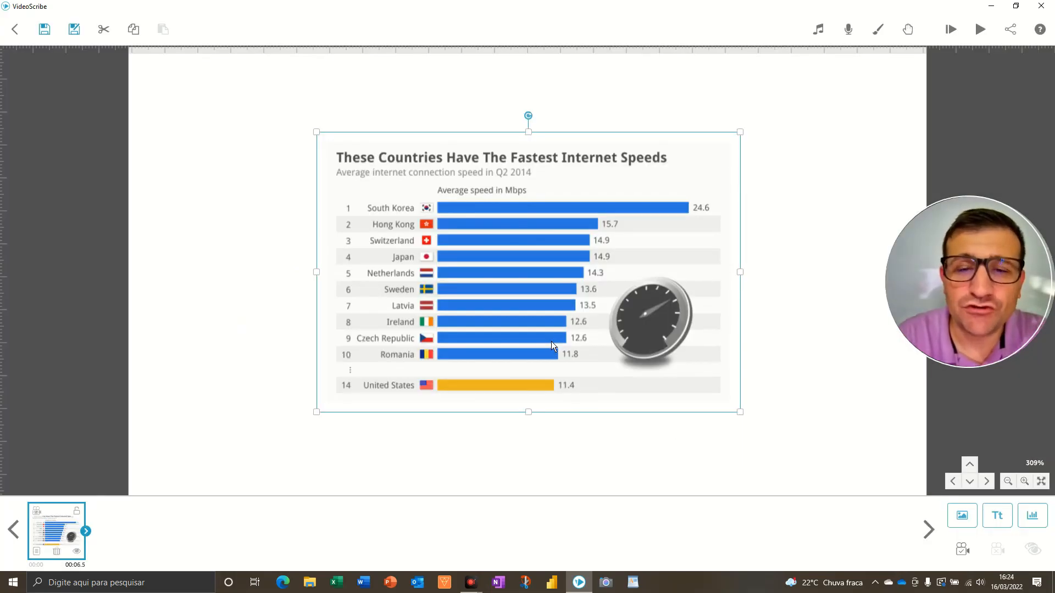